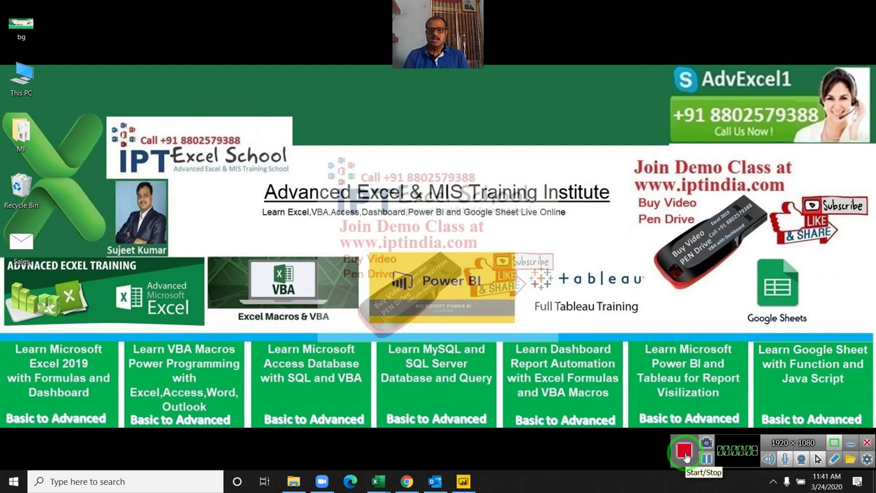
Start the screen recording and preview the four open Excel workbooks from the taskbar.
left_click(687, 455)
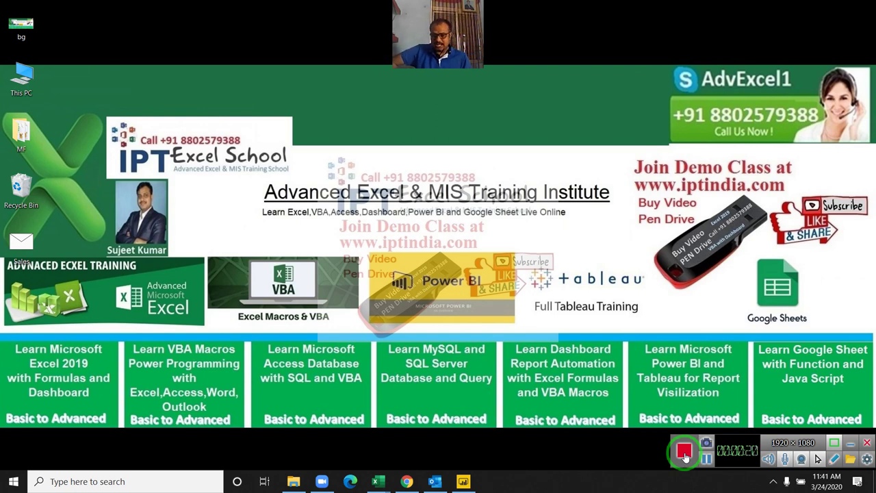
left_click_drag(684, 456, 625, 464)
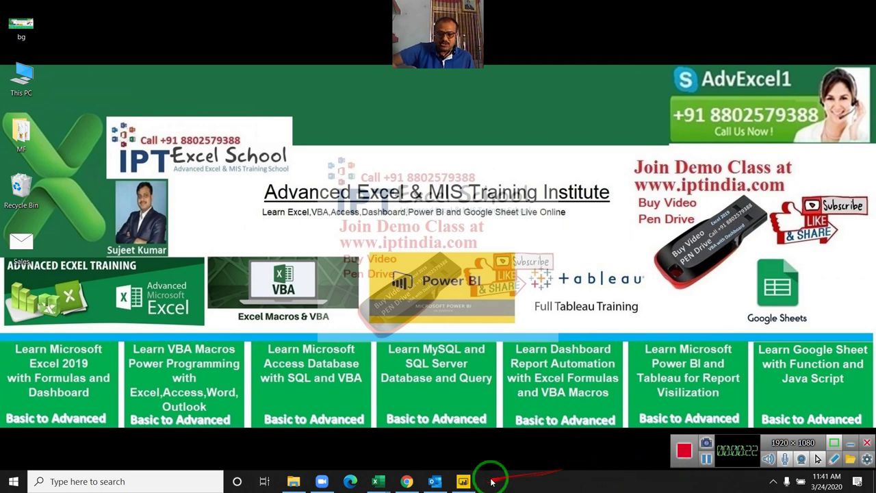
mouse_move(378, 481)
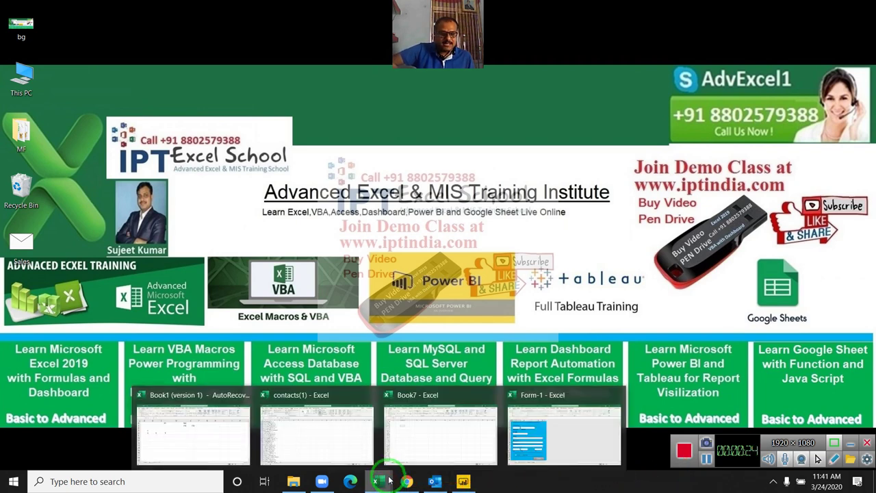
Switch to Book7 and check how far the DR/CR list in column A extends.
left_click(242, 438)
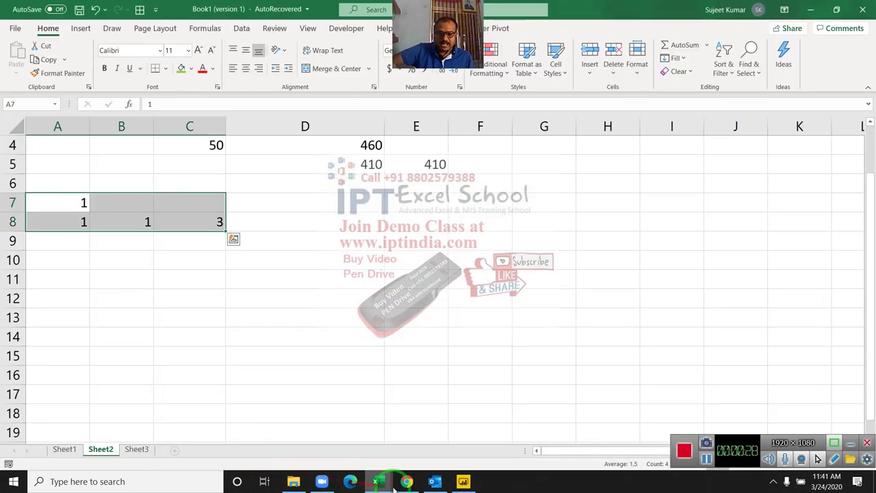
mouse_move(377, 481)
left_click(426, 450)
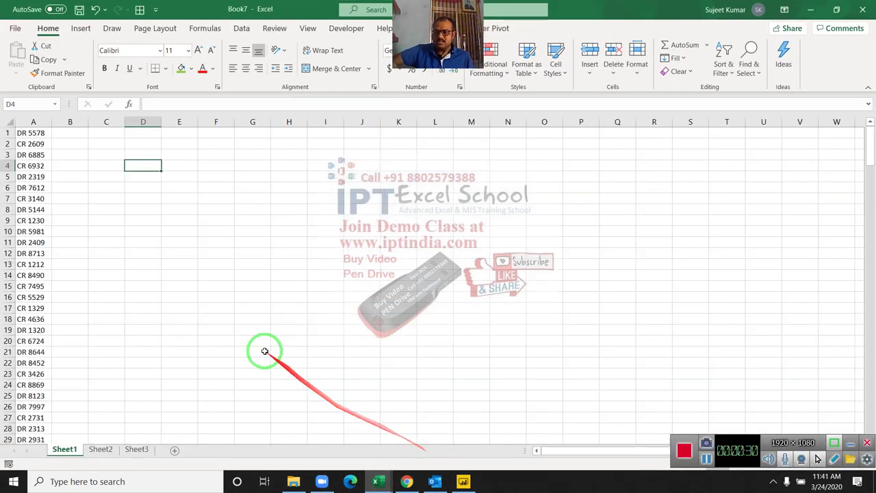
left_click(50, 134)
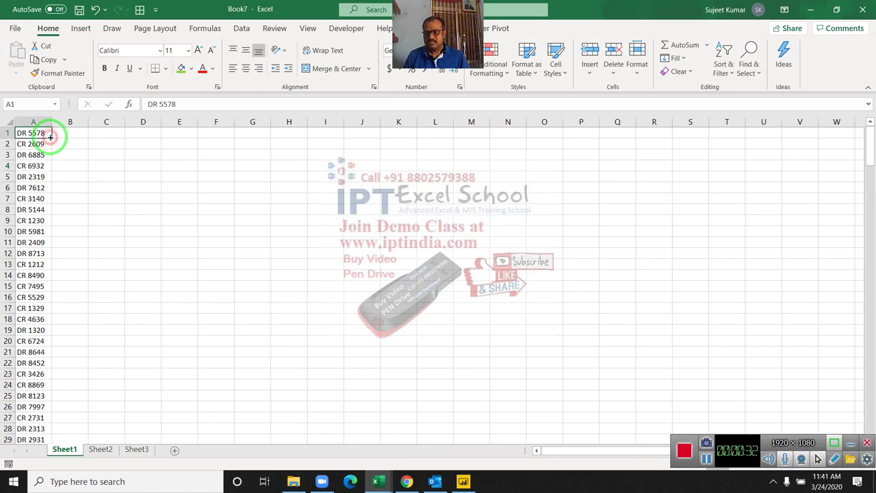
key("ctrl+Down")
key("ctrl+Up")
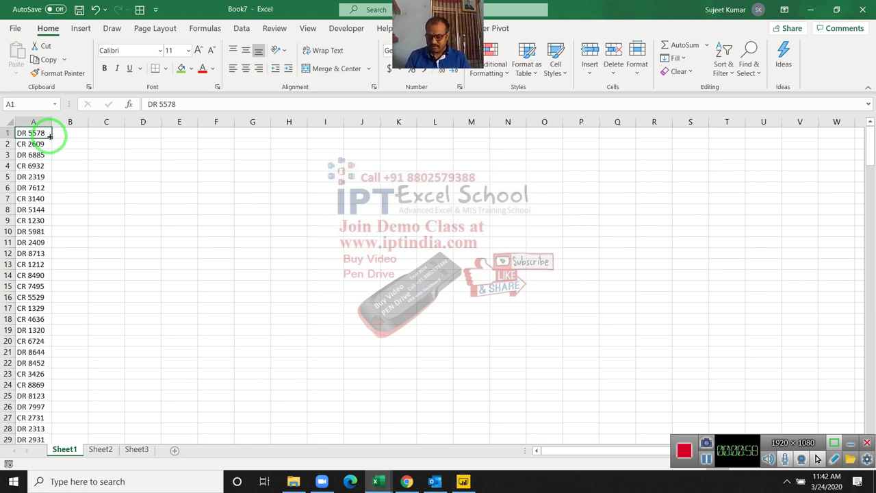
Glance at the desktop, return to Book7 and select all of column A.
key("super+d")
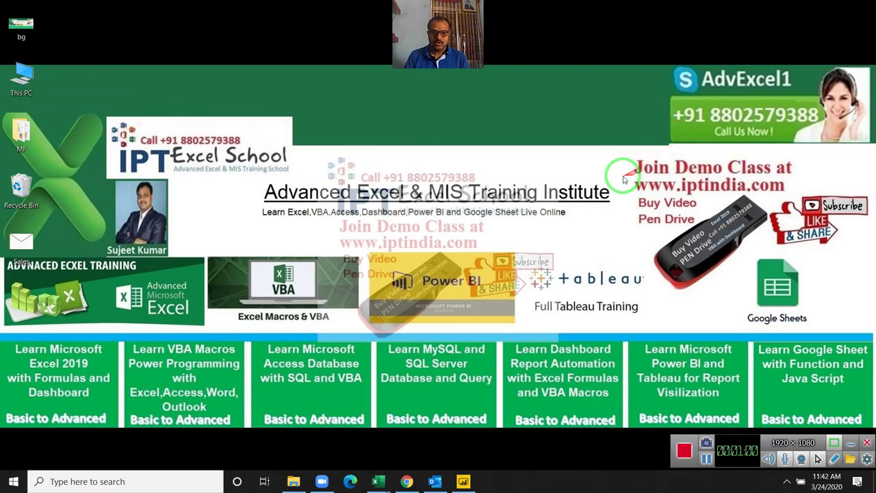
left_click_drag(623, 177, 779, 219)
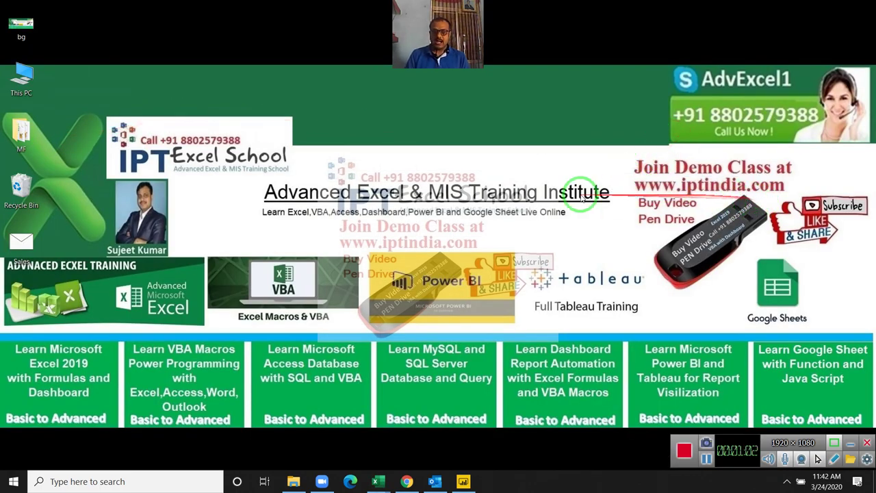
key("super+d")
left_click(31, 165)
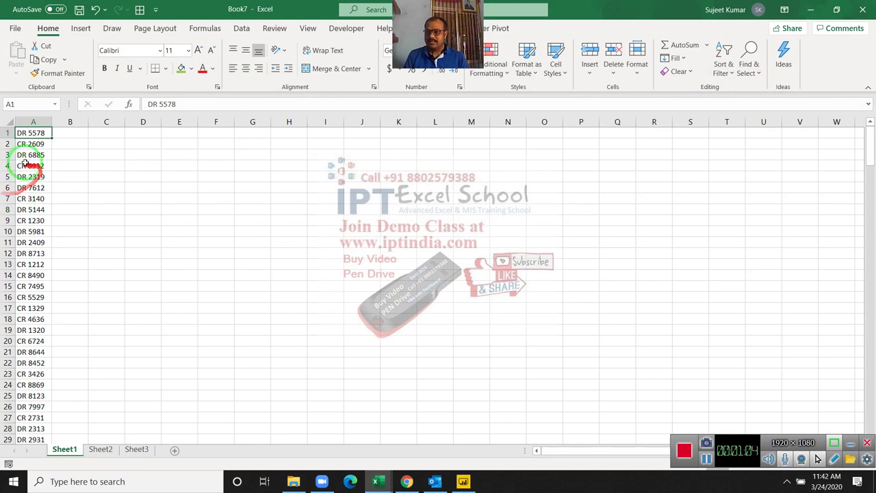
left_click(30, 131)
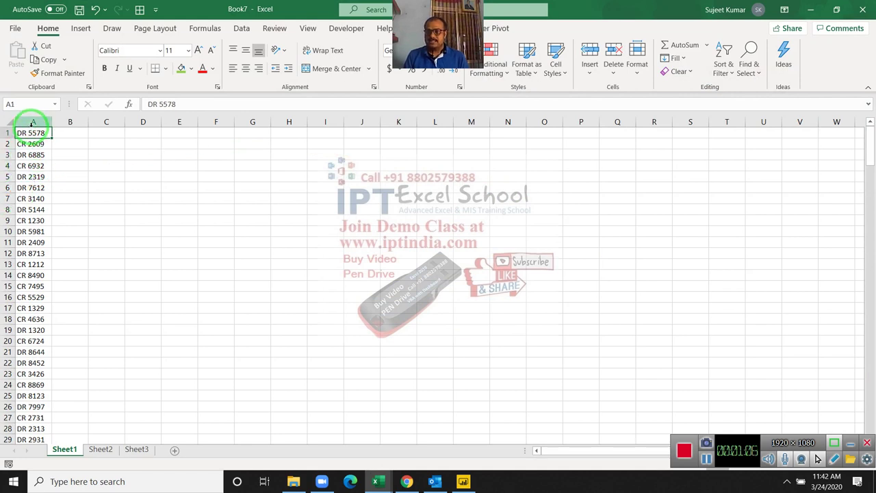
left_click(31, 122)
scroll(73, 209, "down", 2)
scroll(75, 258, "down", 1)
scroll(74, 258, "down", 1)
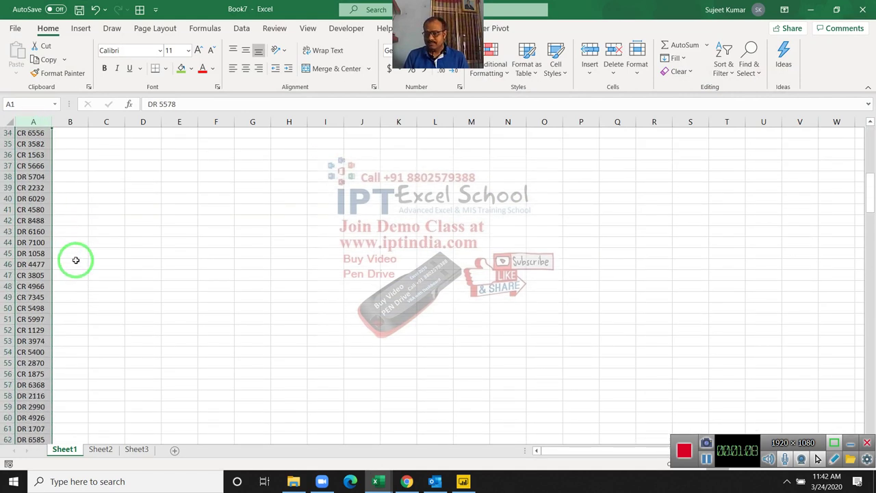
scroll(76, 260, "down", 1)
scroll(76, 260, "up", 5)
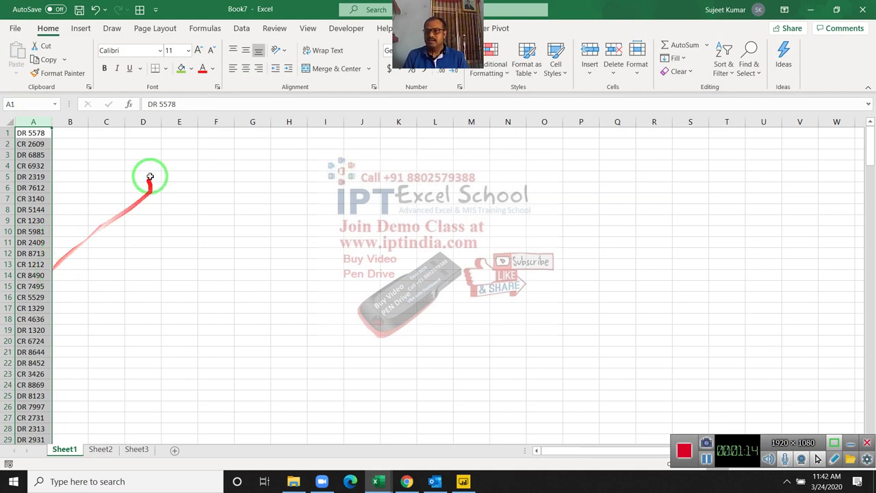
Enter the headings Dr in C2, Cr in D2 and Balance in E2.
left_click(124, 145)
type("Dr")
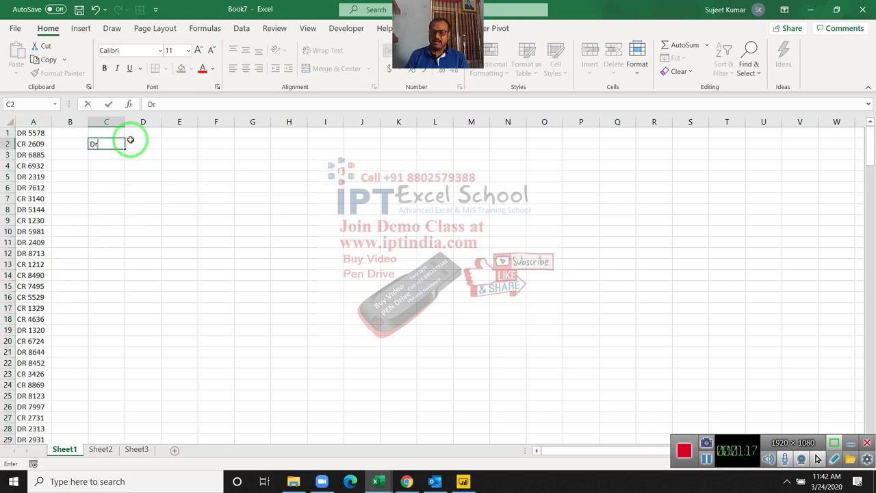
left_click(130, 141)
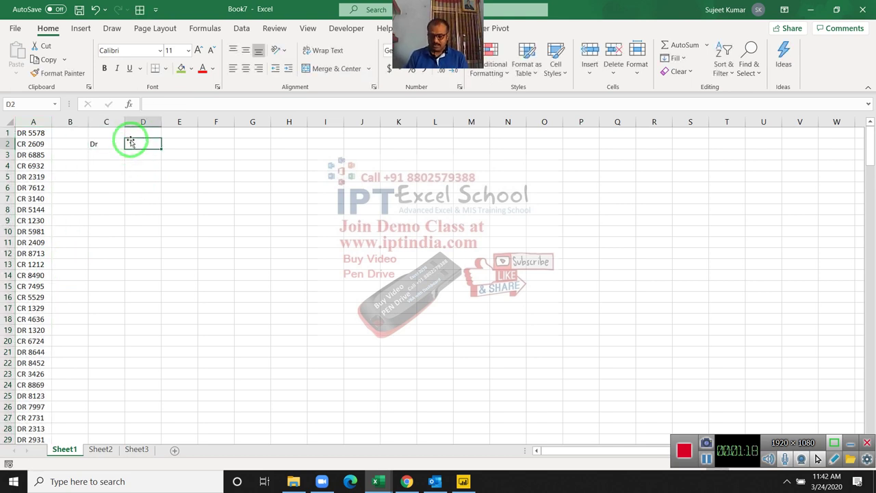
type("C")
key("Right")
key("F2")
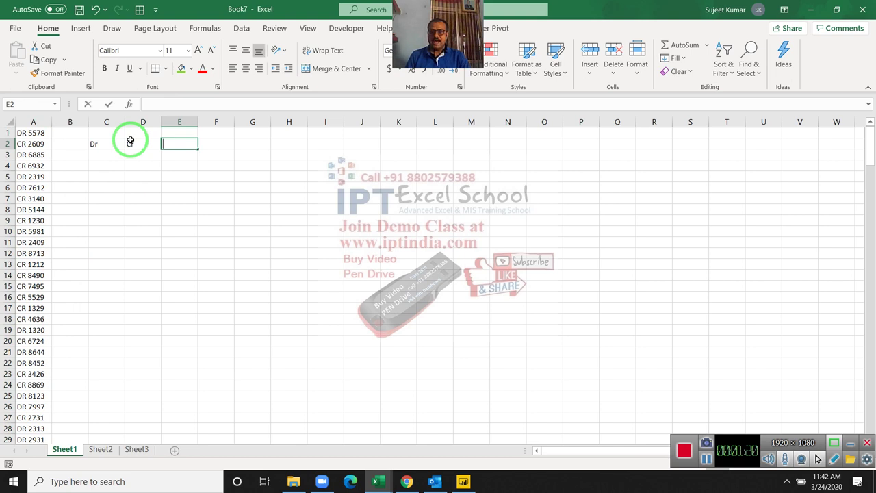
type("Bala")
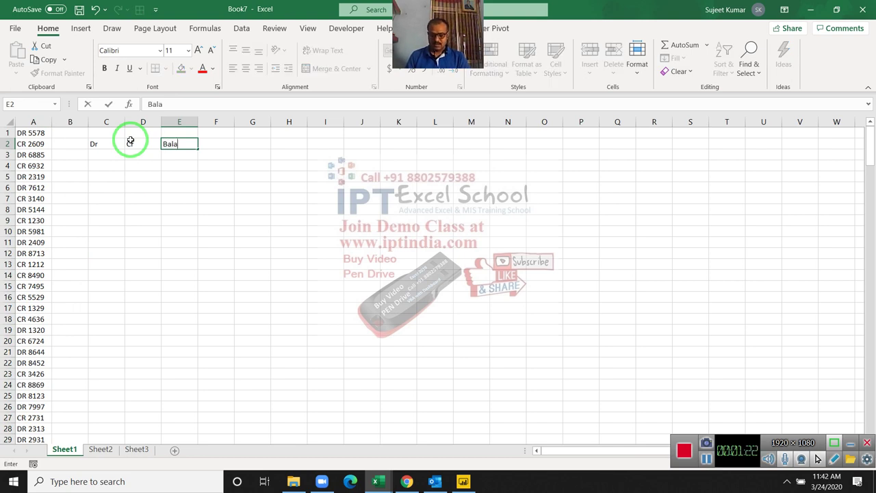
type("nce")
key("Return")
key("Home")
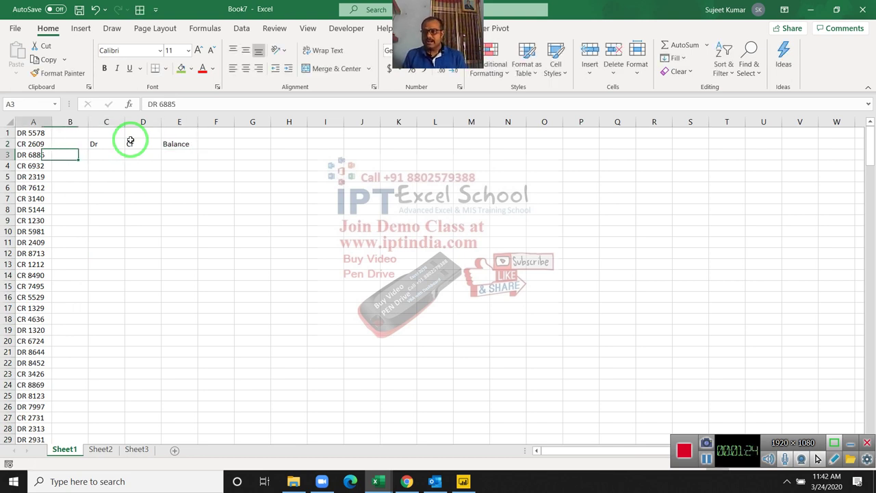
key("Up")
key("Up")
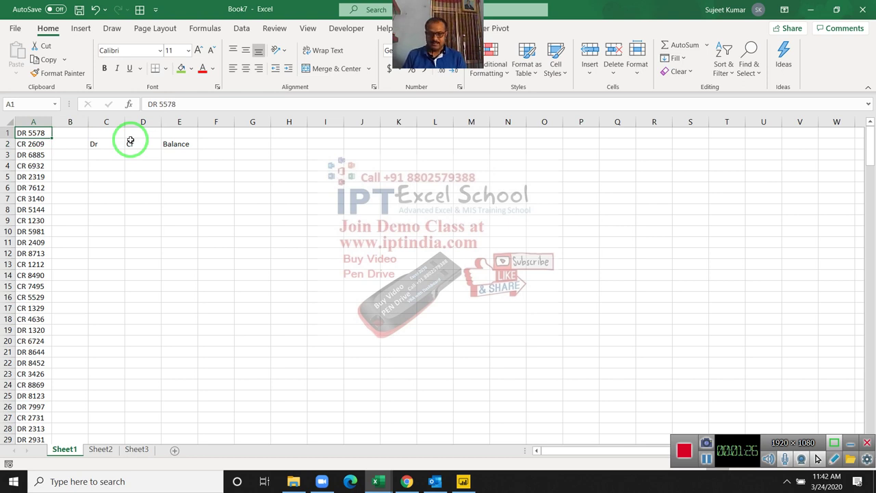
key("Down")
key("Down")
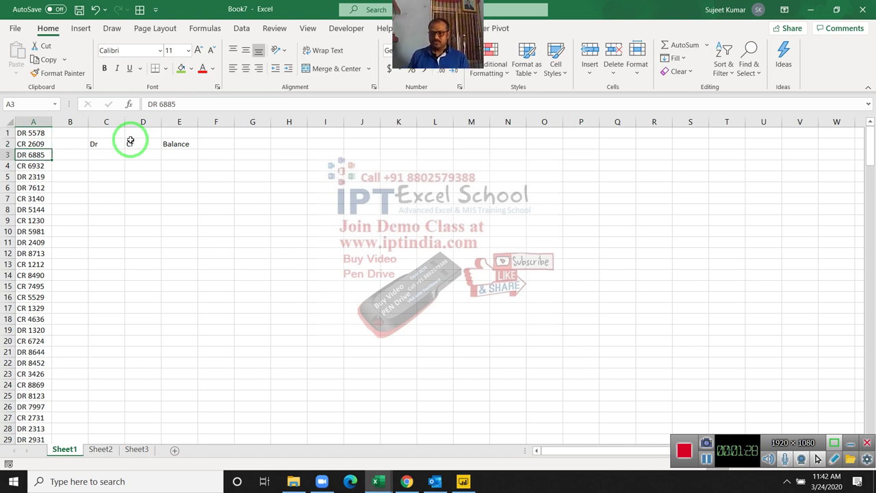
left_click(101, 156)
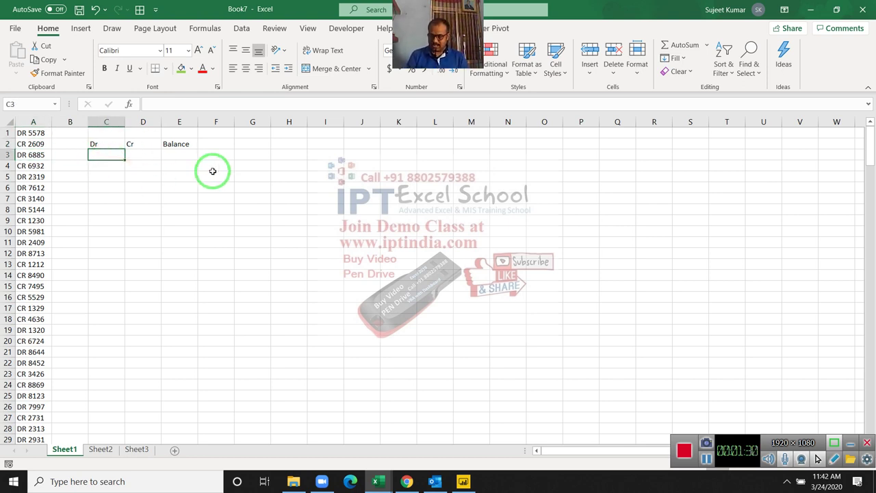
Enter =SUMIF(A:A,"DR") in C3 as the Dr total.
type("=su")
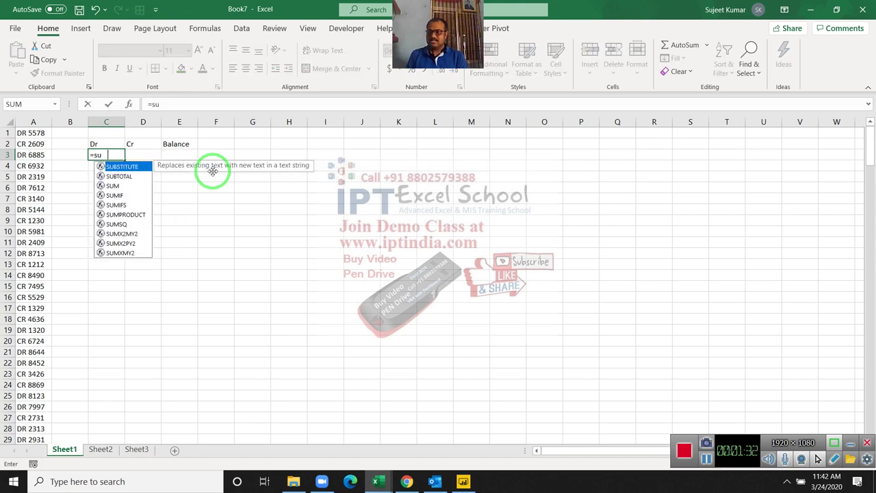
type("m")
key("Down")
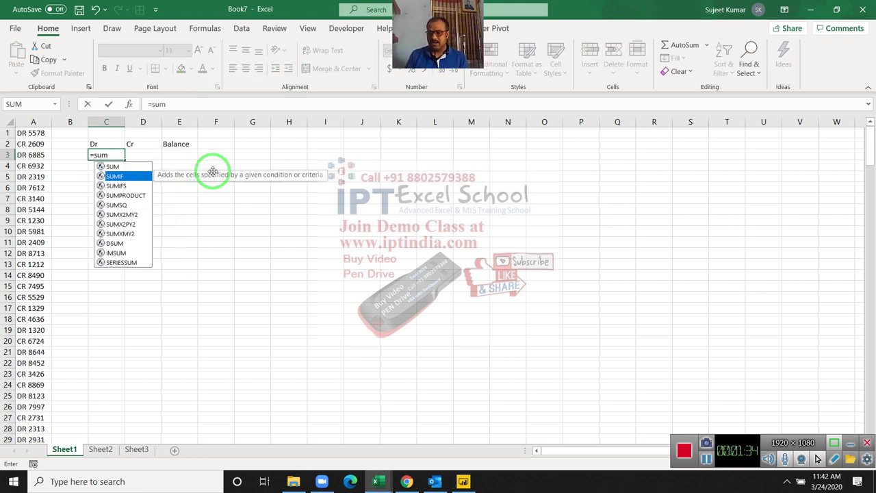
key("Tab")
key("Left")
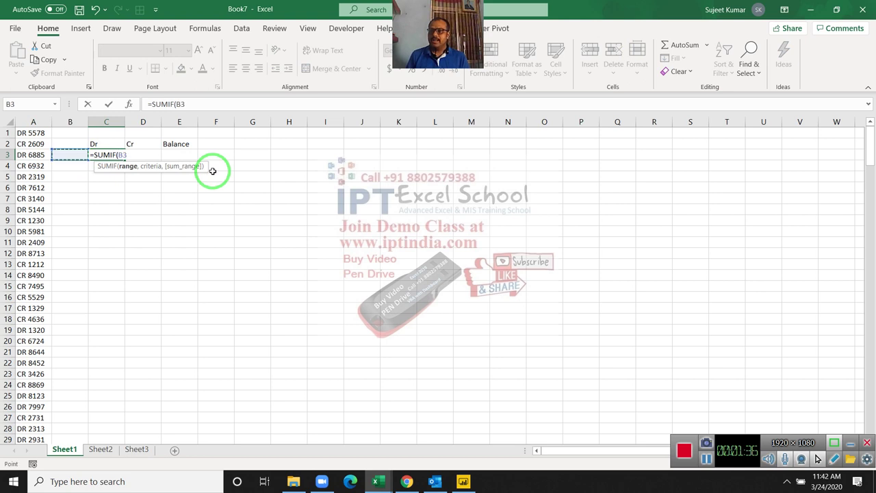
key("Left")
key("ctrl+space")
type(",")
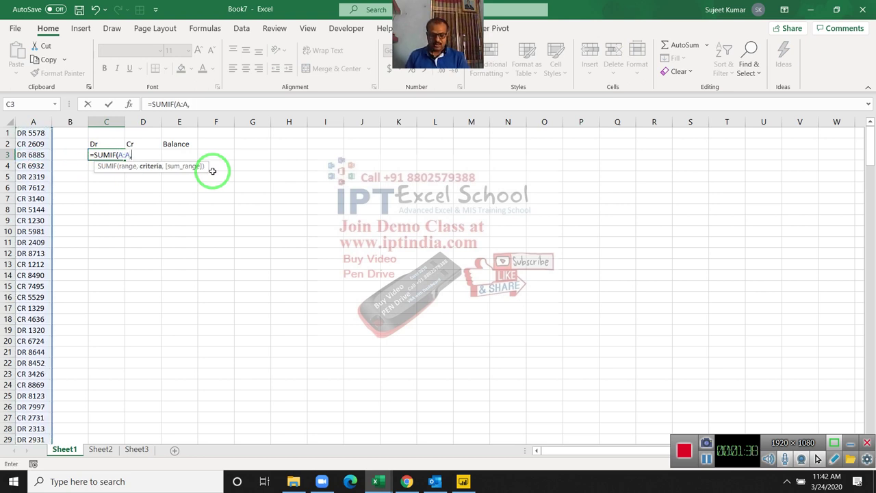
type("\"DR")
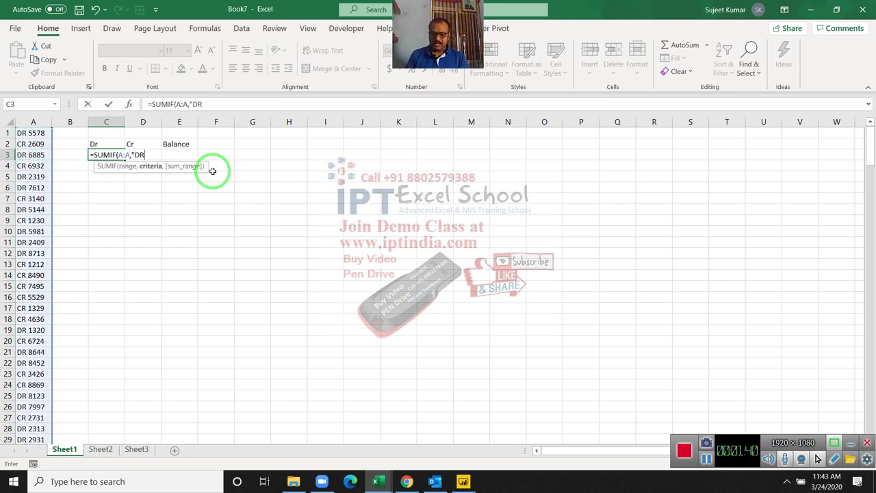
type("\",")
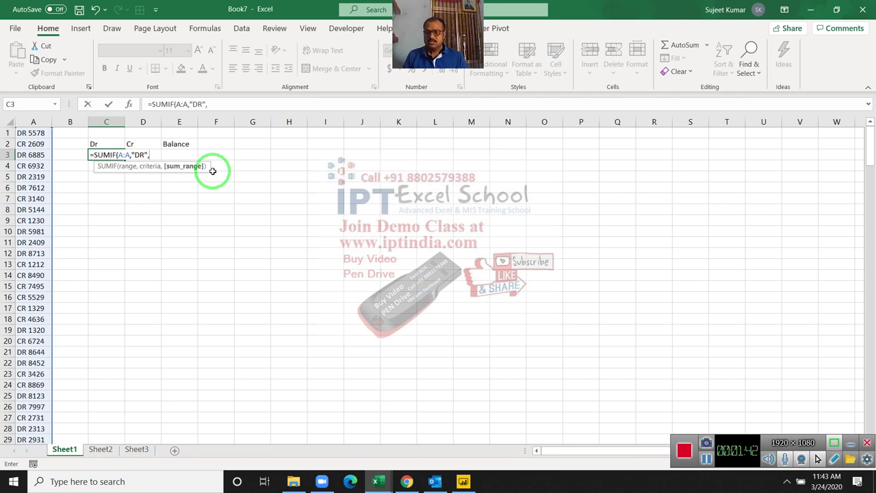
key("BackSpace")
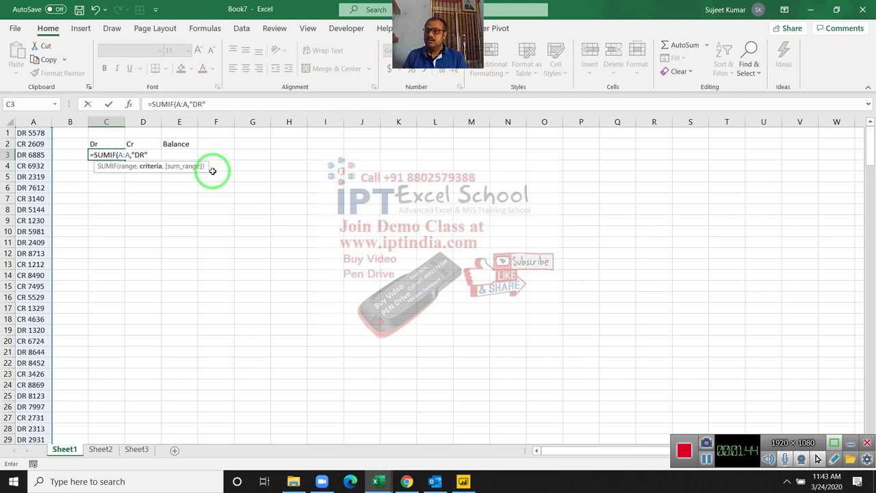
key("ctrl+Return")
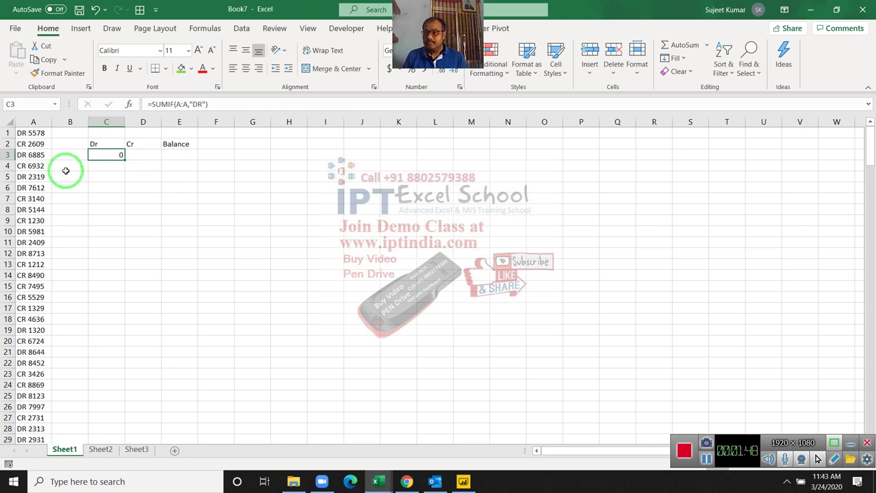
Review the first thirteen column A entries and select columns C through E.
mouse_move(40, 132)
left_mouse_down()
mouse_move(52, 264)
mouse_move(43, 264)
left_mouse_up()
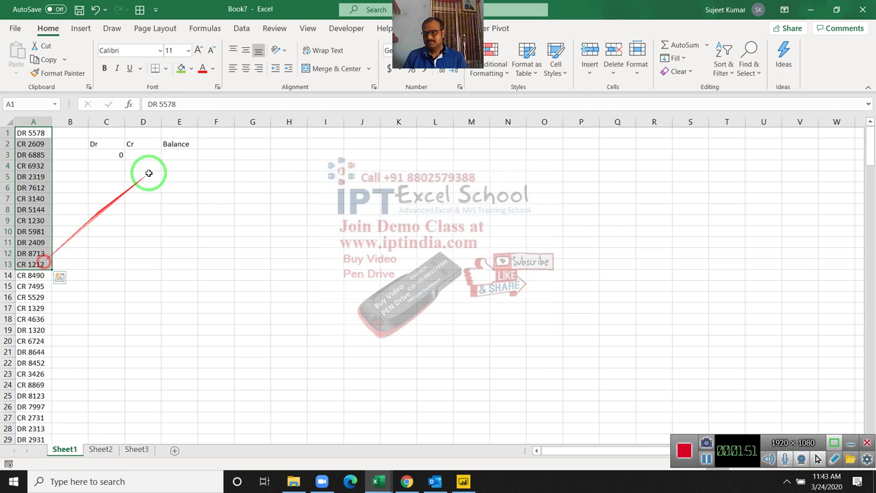
left_click(115, 155)
type("=SUMIF(A:A,\"DR\")")
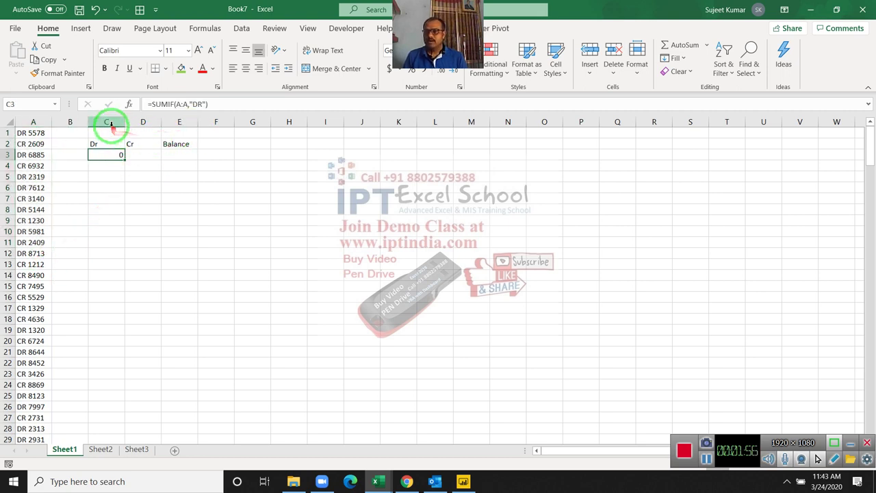
left_click_drag(109, 122, 165, 124)
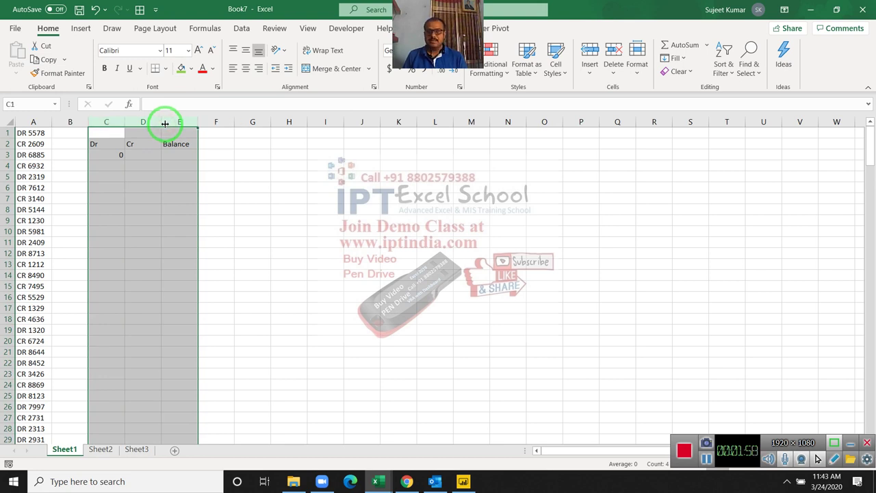
Insert a blank column before the Dr heading and enter 5578 in B1.
key("ctrl+space")
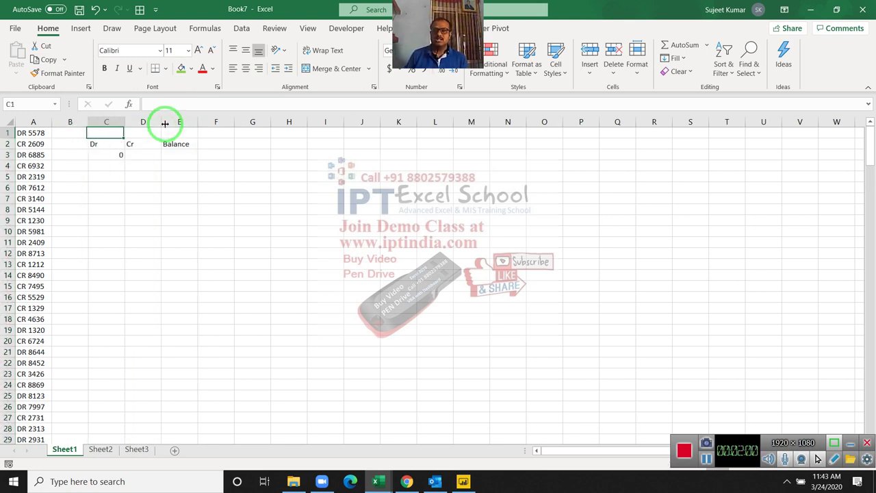
key("ctrl+shift+plus")
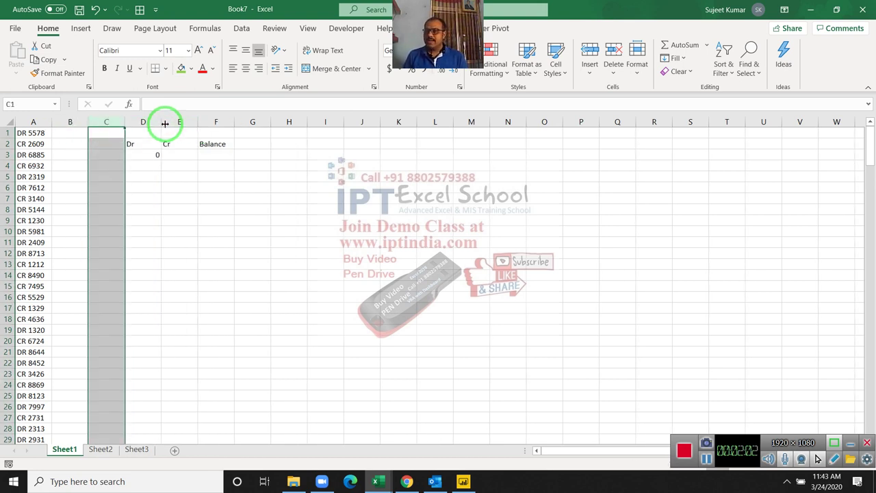
key("Left")
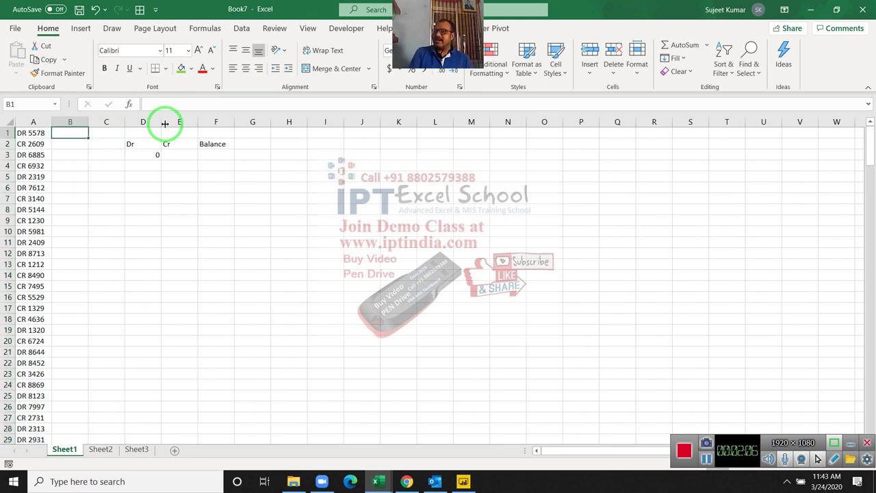
key("F2")
type("5578")
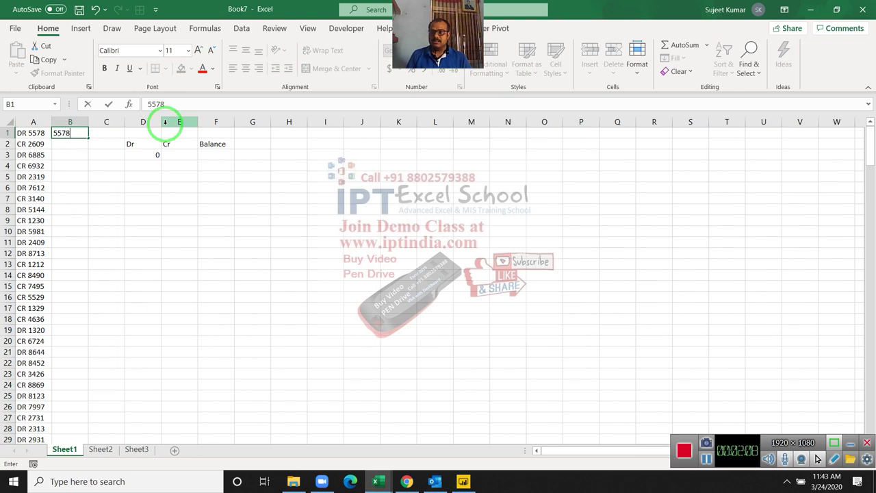
key("Return")
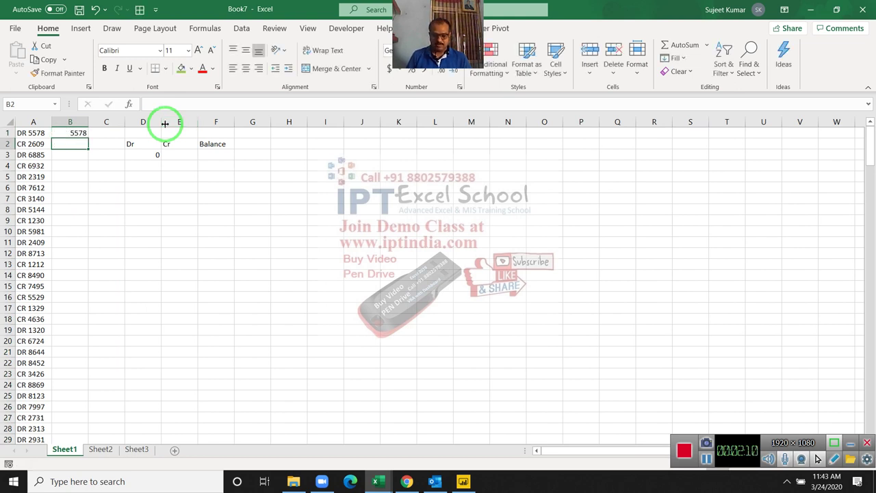
Look over the shifted layout, selecting column A, D5 and C2.
left_click(31, 122)
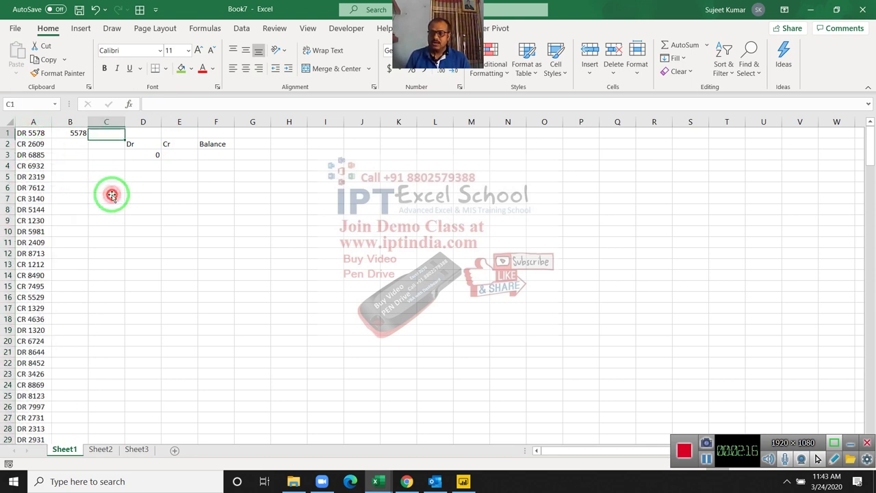
key("Right")
key("Right")
left_click(129, 177)
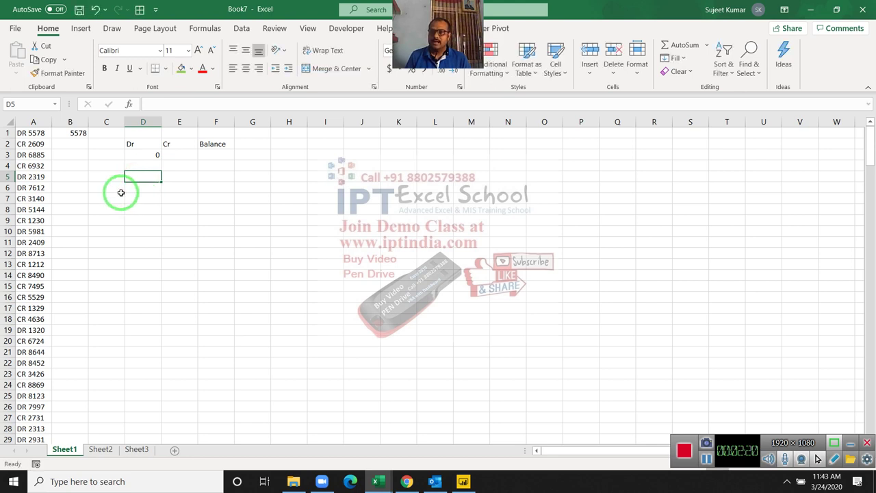
left_click(102, 143)
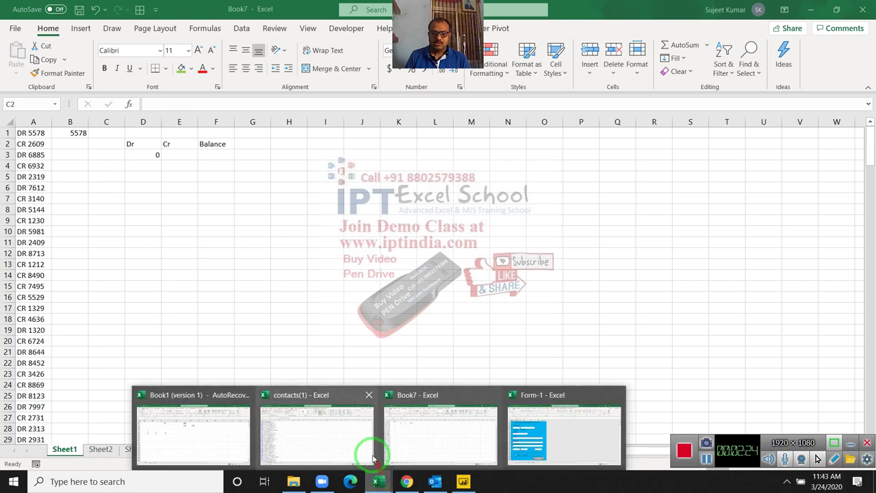
mouse_move(376, 482)
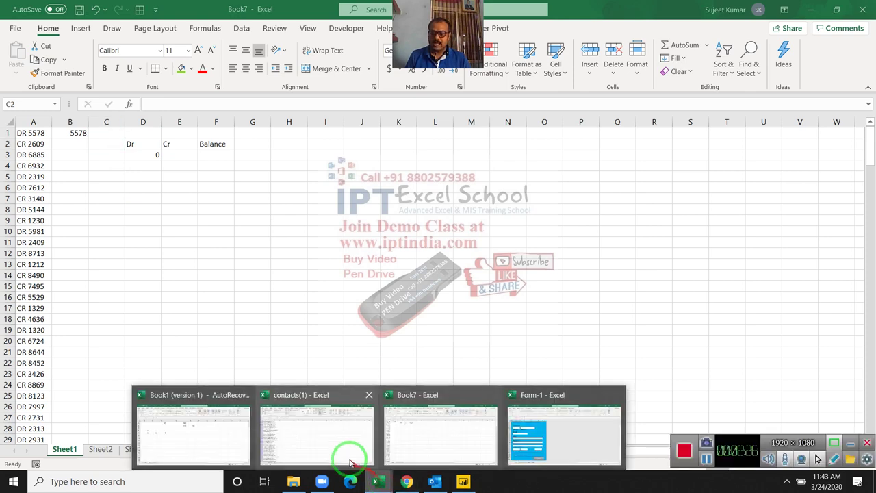
Replace B1's sample value with =IF(LEFT(A1,2)="DR",RIGHT(A1,LEN(A1)-2)).
left_click(350, 463)
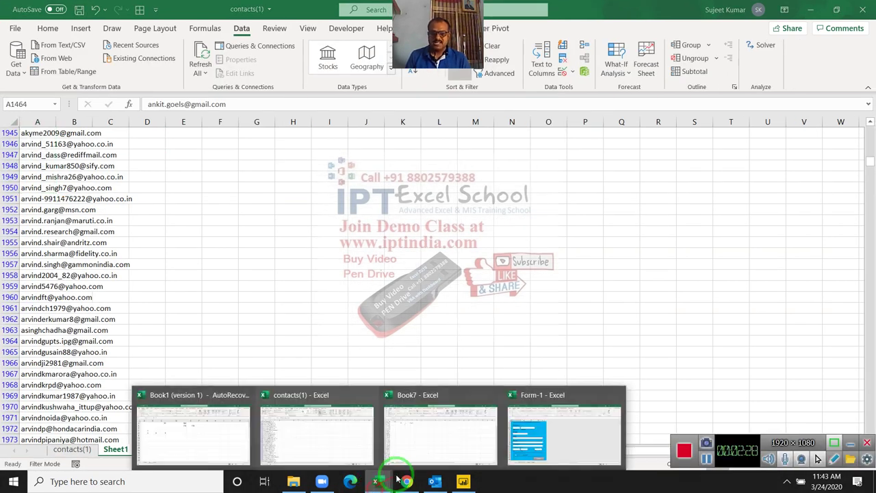
left_click(407, 444)
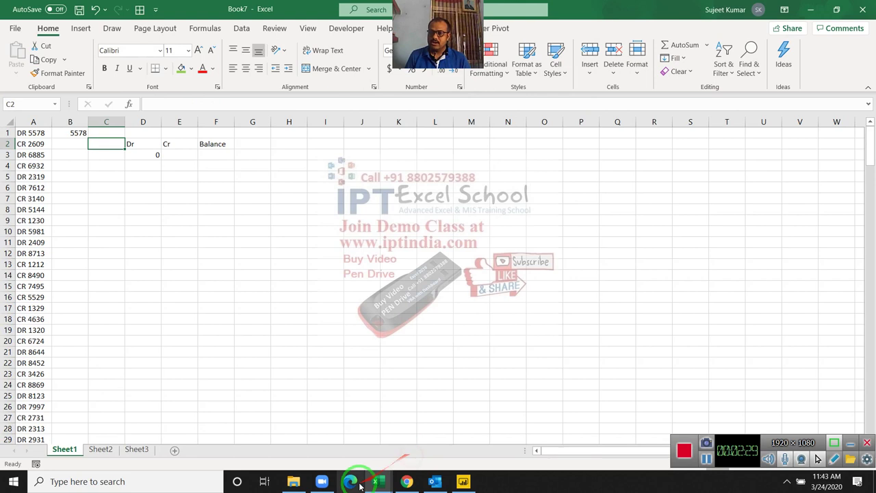
left_click(74, 134)
key("Delete")
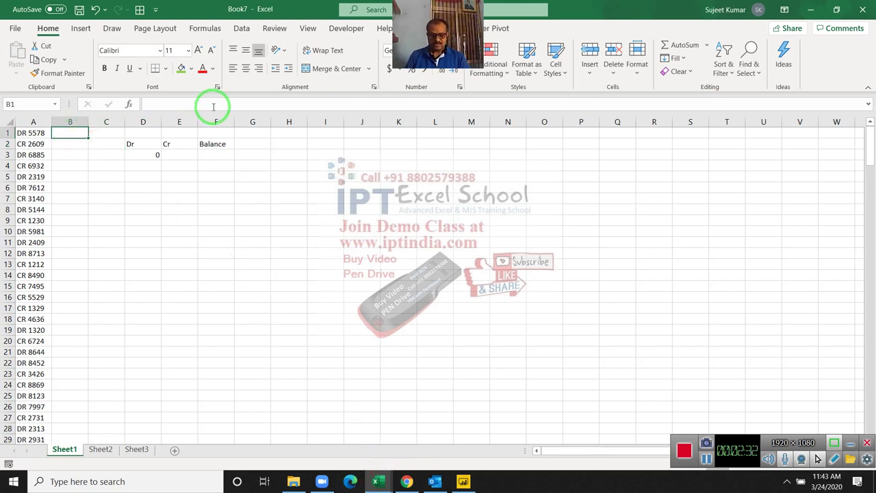
type("=if")
key("Tab")
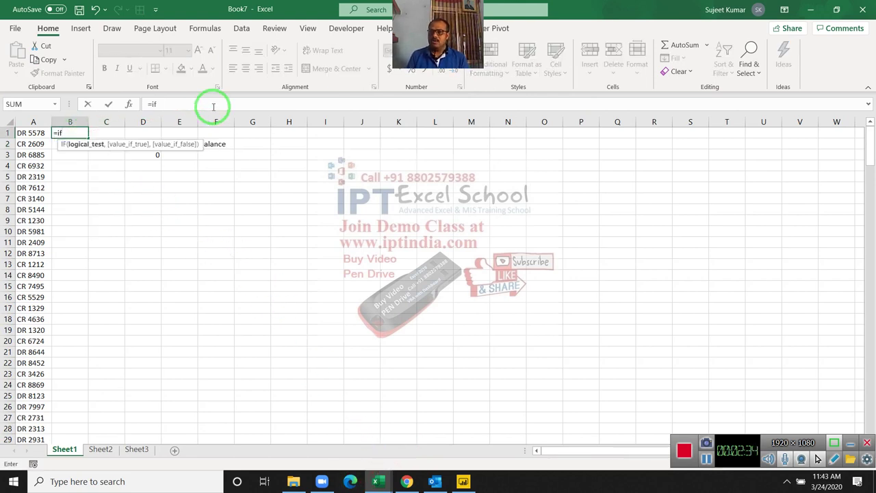
type("le")
key("Tab")
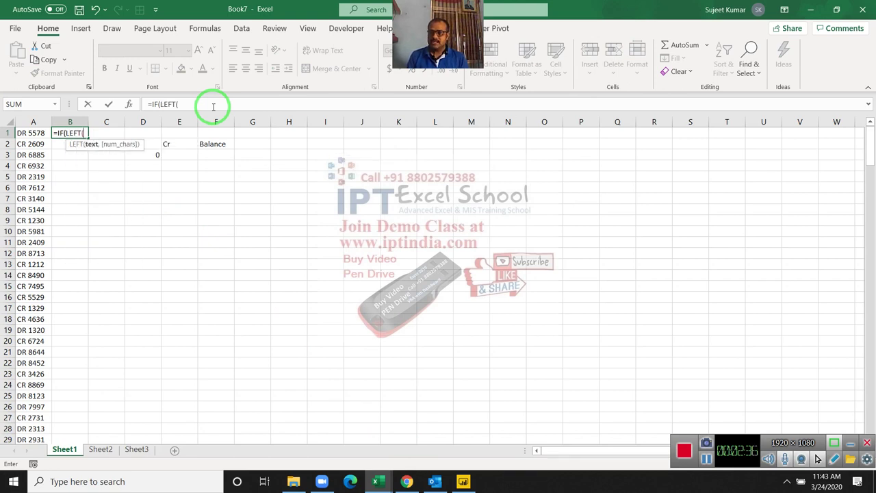
key("Left")
type(",")
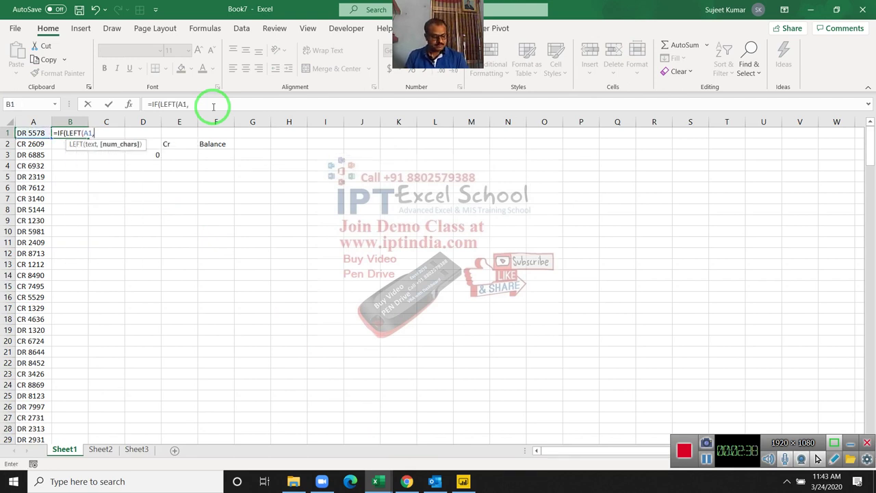
type("2)=\"")
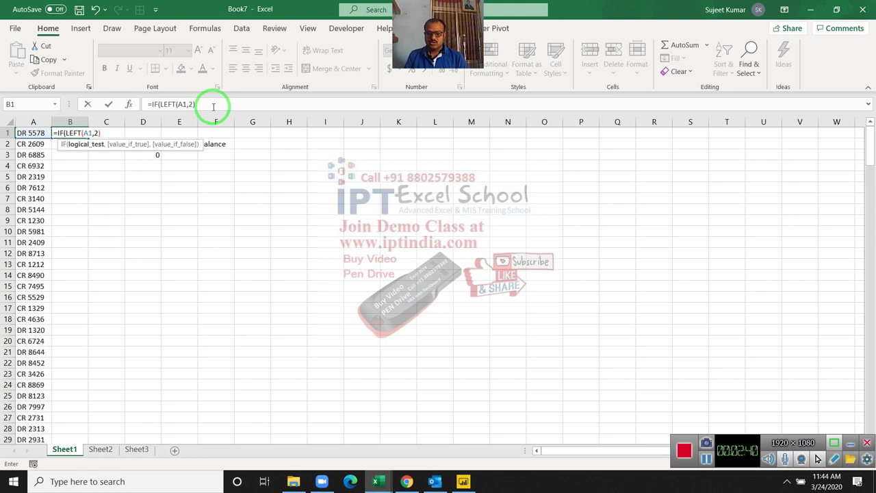
type("D")
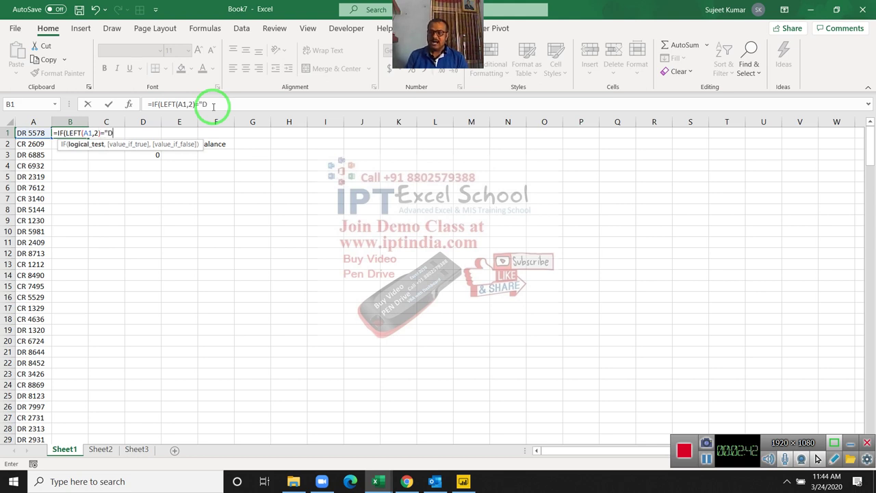
type("R\"")
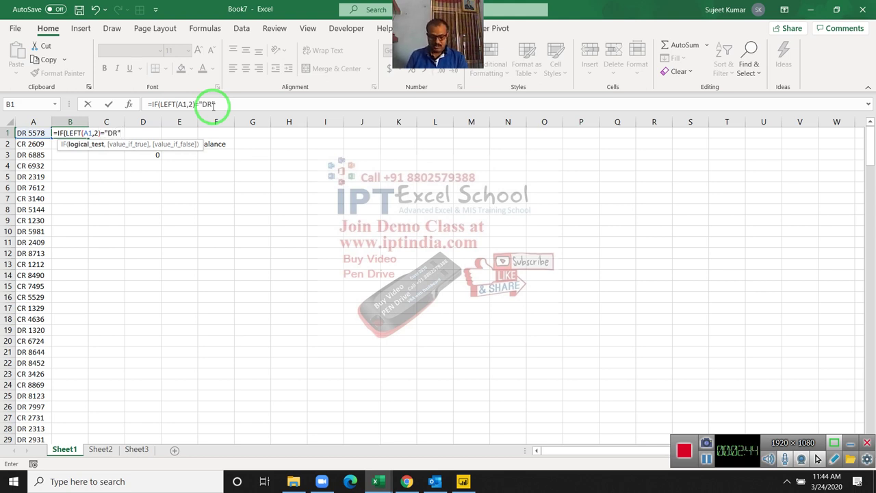
type(",RIGHT(")
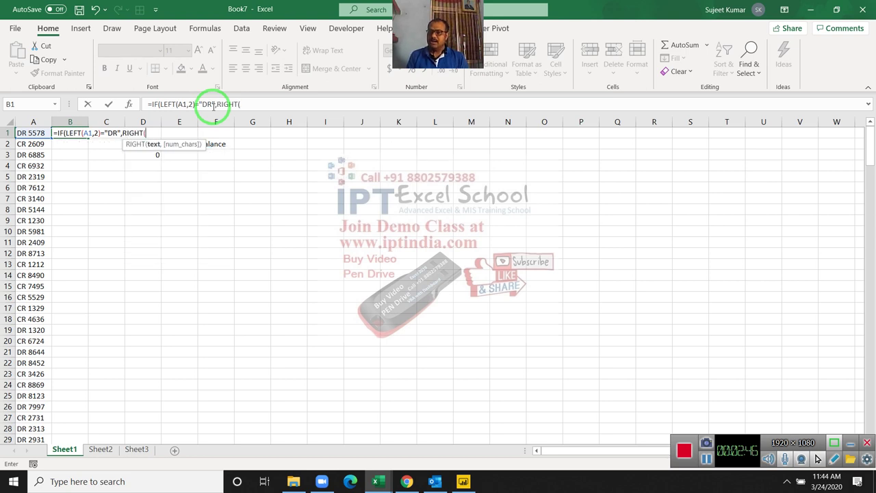
key("Left")
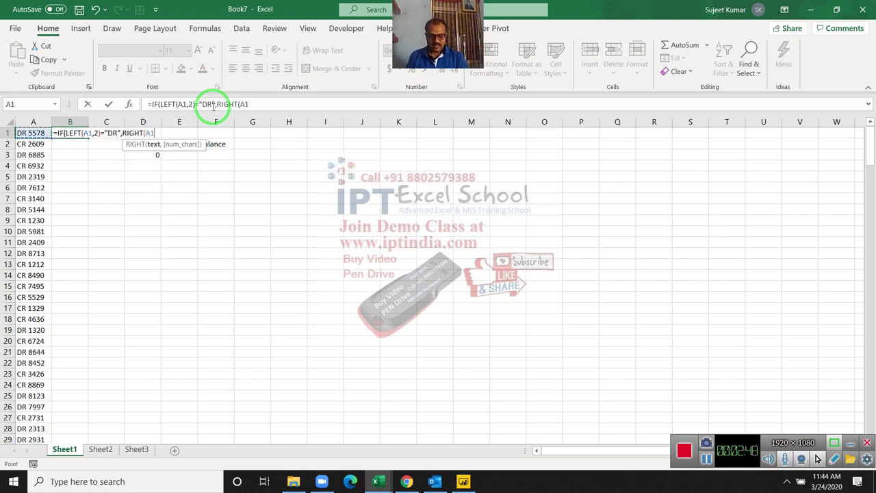
type(",le")
key("Down")
key("Tab")
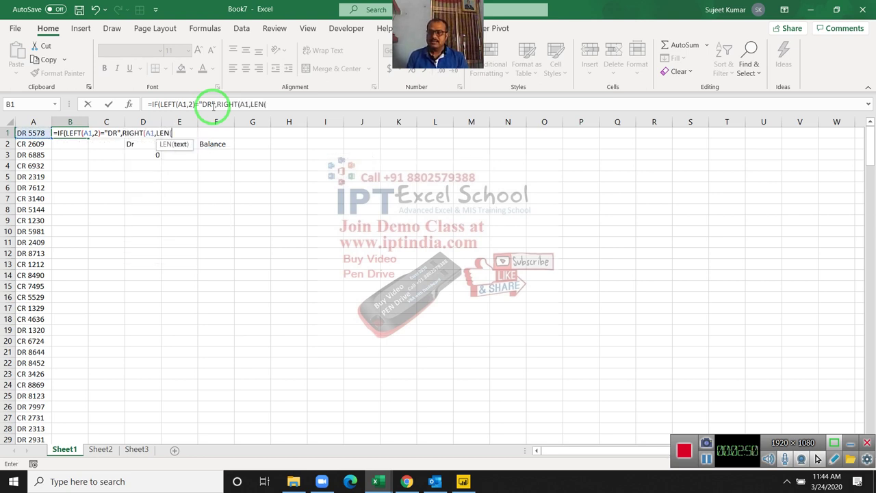
key("Left")
type(")-2")
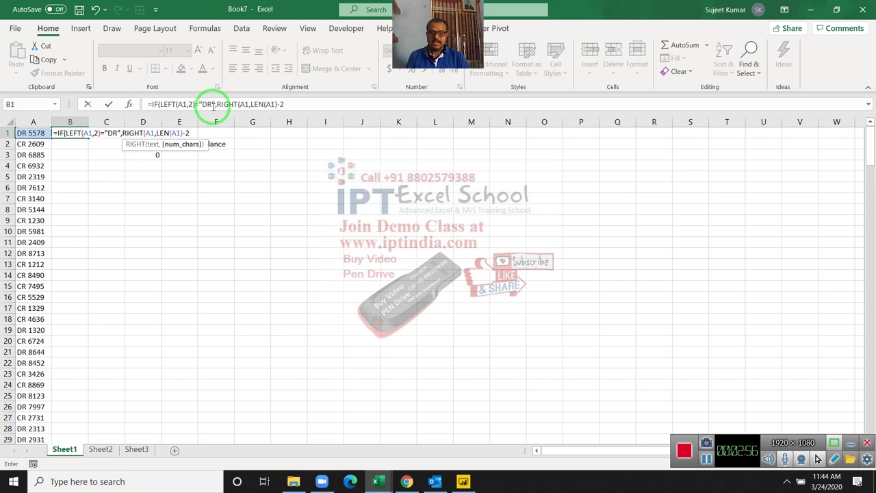
type(")")
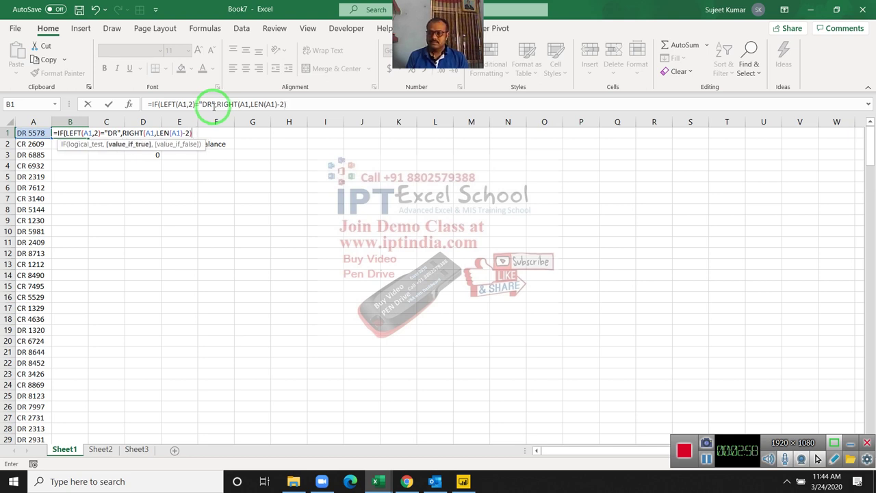
Negate the DR branch and add RIGHT(A1,LEN(A1)-2) as the CR branch of B1's formula.
left_click(215, 105)
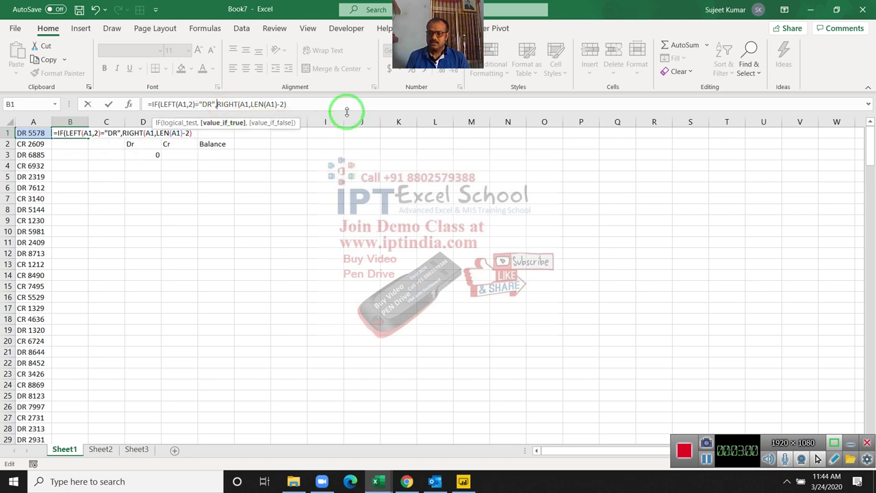
type("-")
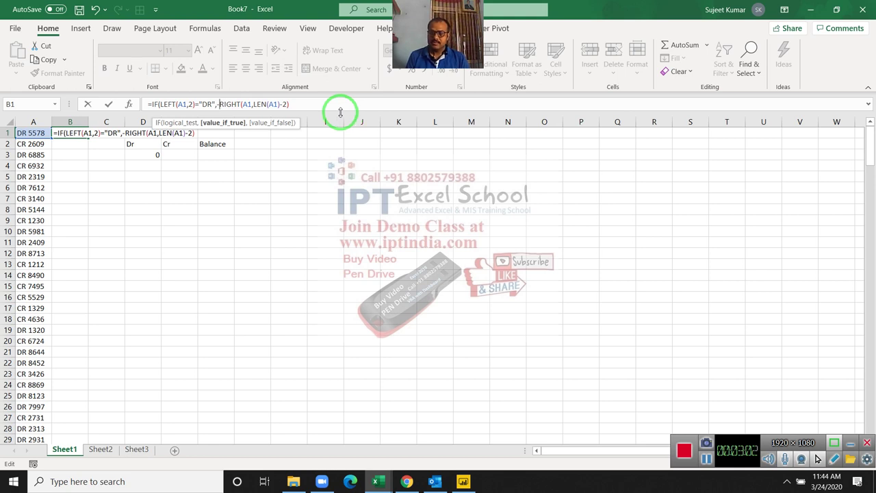
left_click(333, 108)
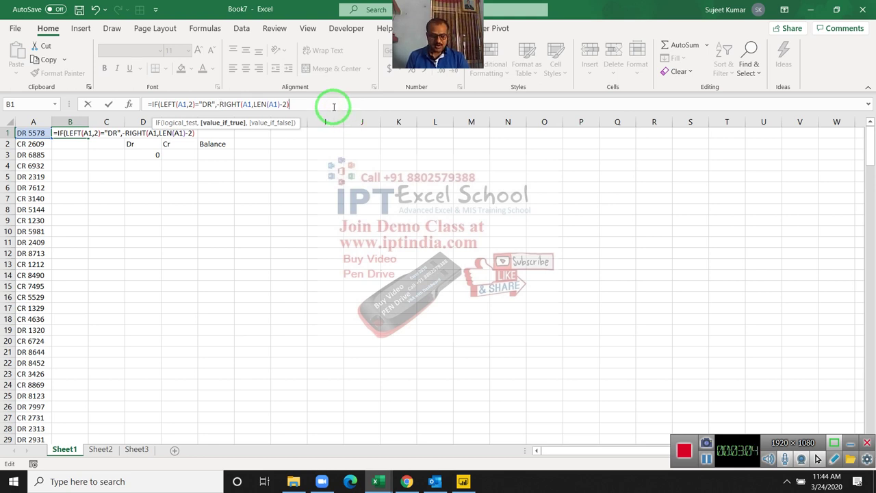
type(",")
type("RIGHT")
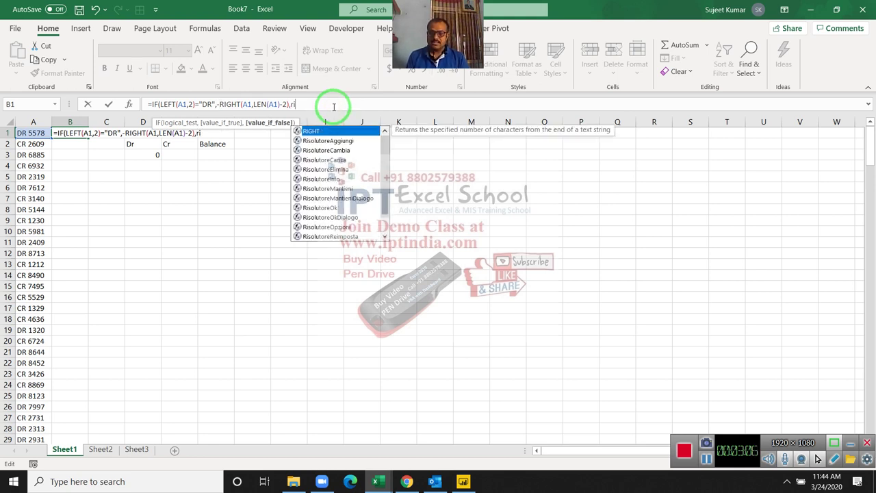
type("(")
left_click(33, 134)
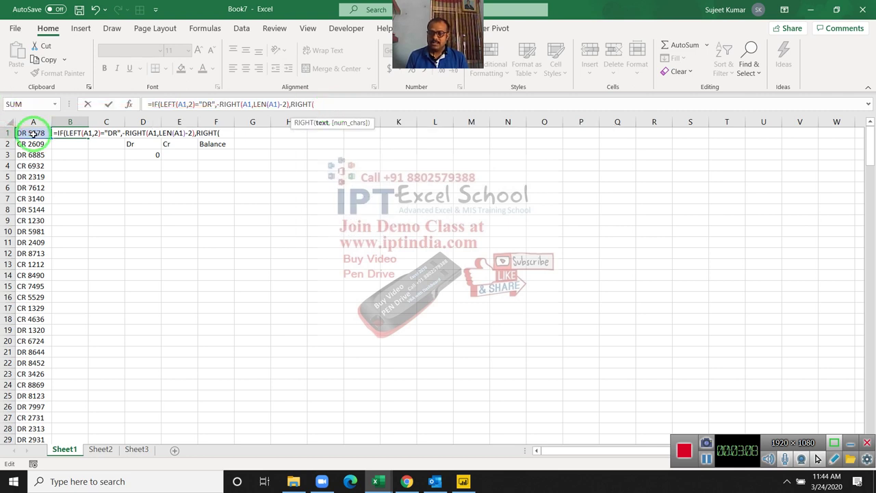
type("A1,")
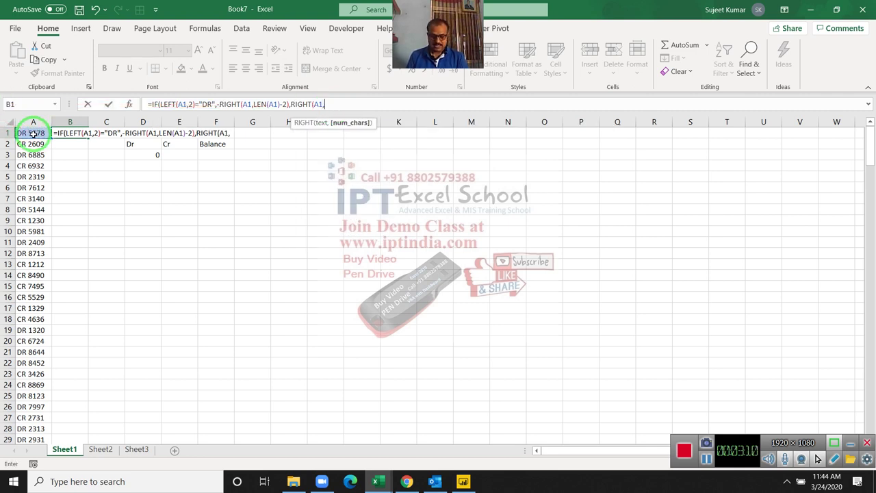
type("len")
key("Tab")
left_click(33, 134)
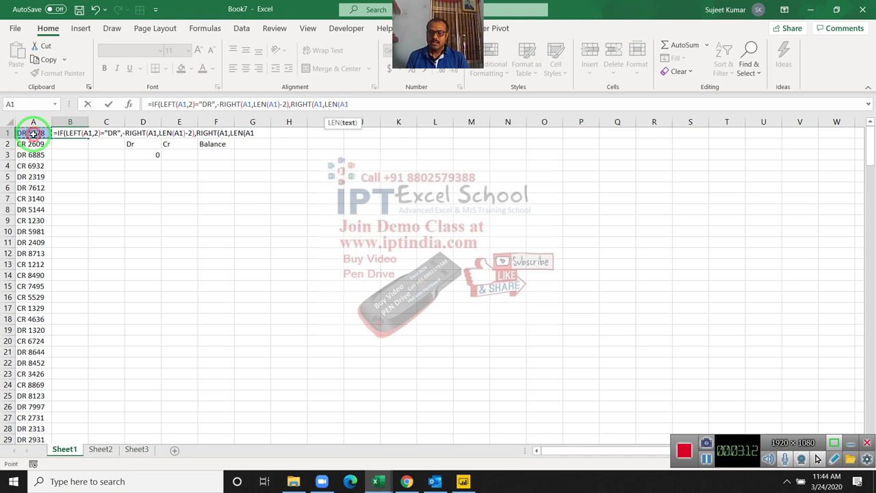
type(")-2")
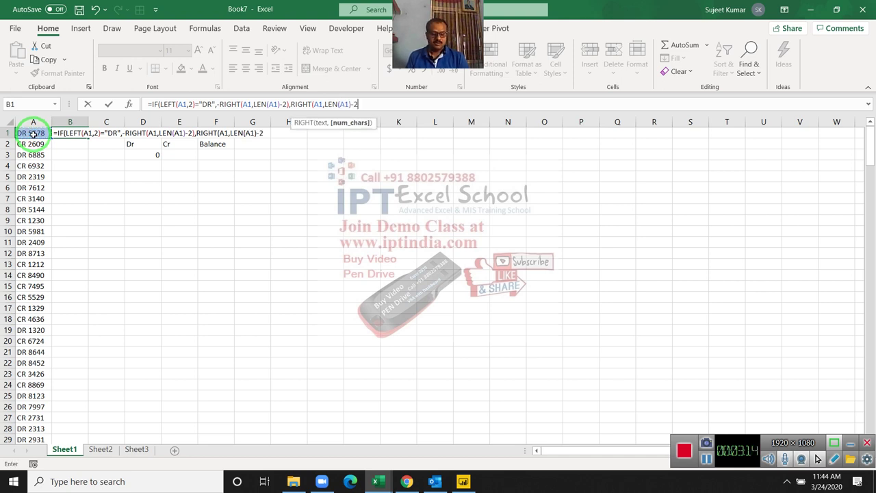
type(")")
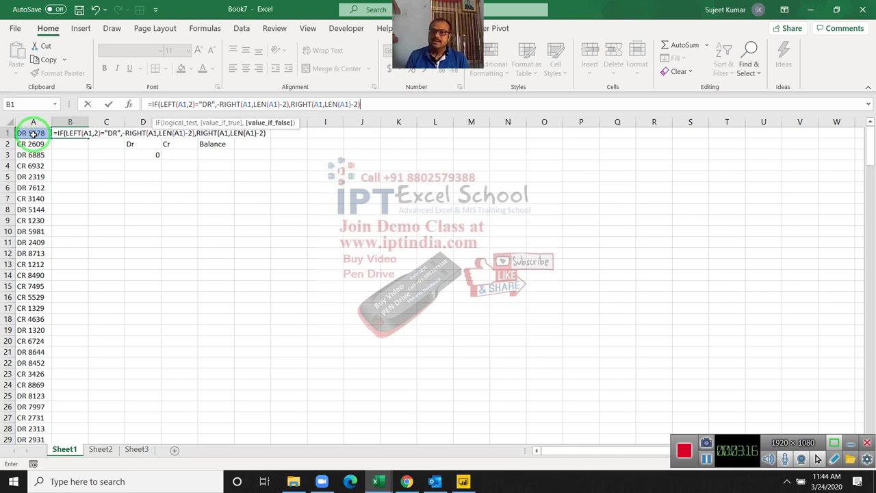
key("Return")
key("Return")
key("Up")
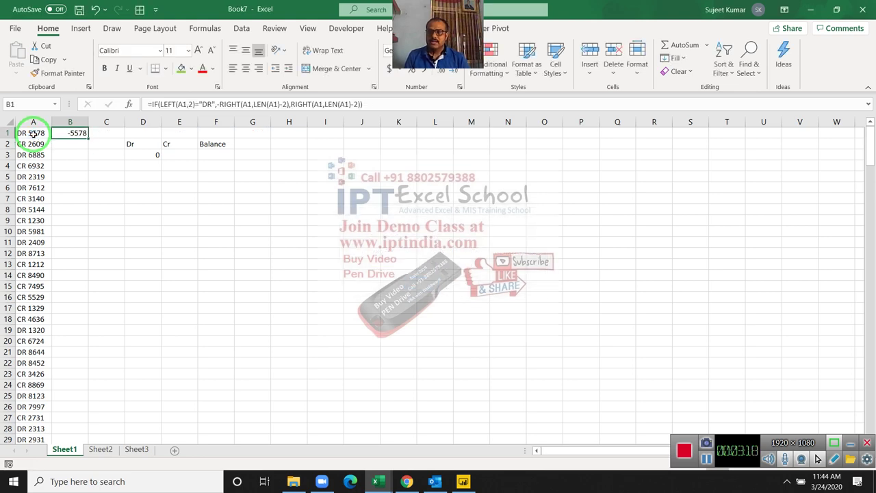
left_click_drag(31, 133, 482, 362)
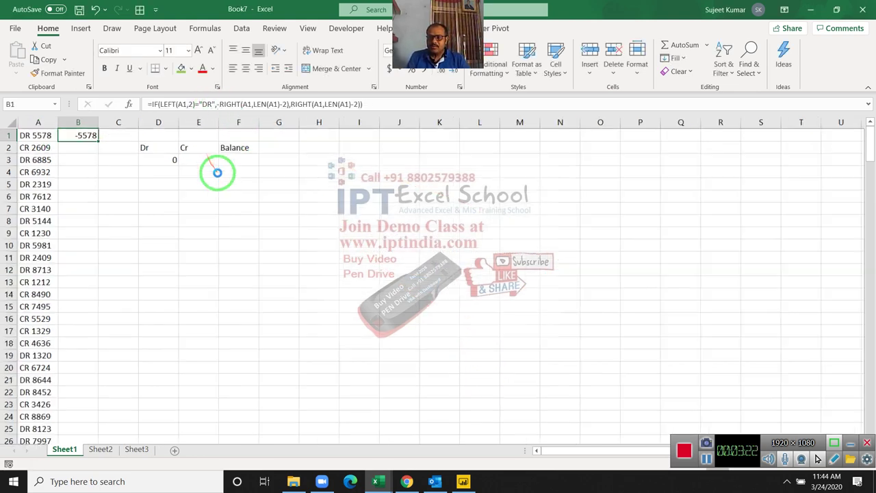
scroll(215, 172, "up", 8)
double_click(181, 151)
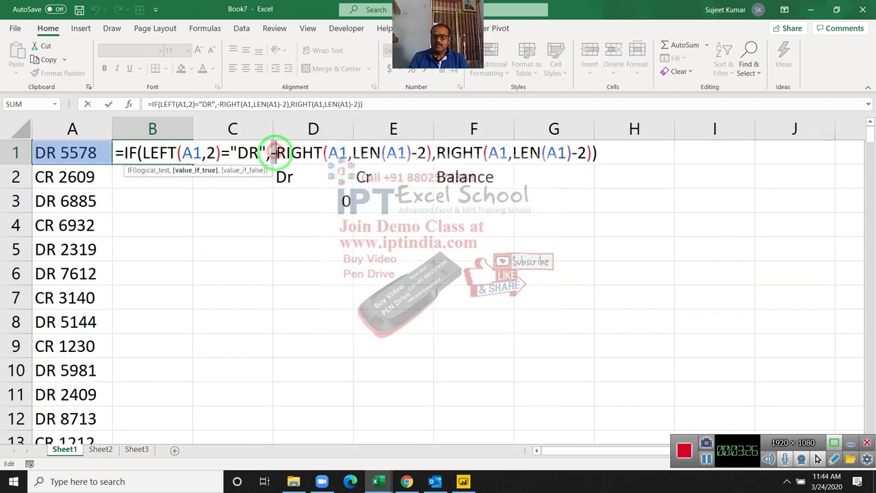
key("ctrl+Return")
left_click(169, 171)
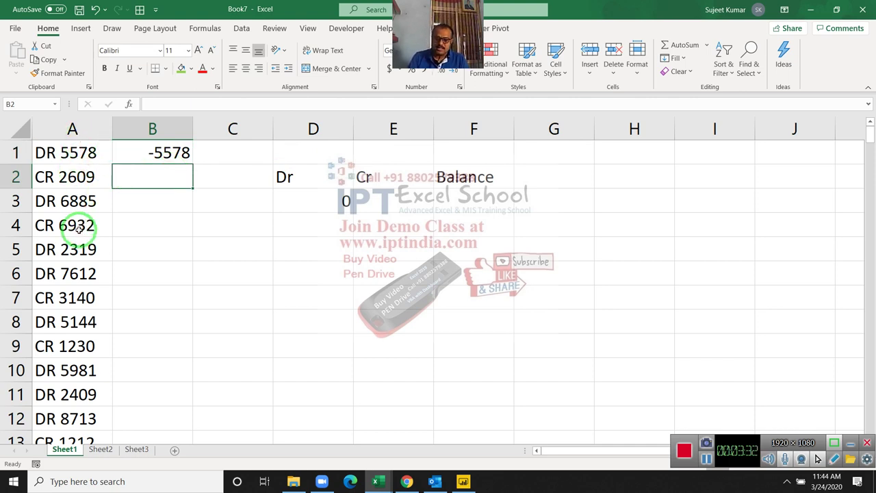
Try =RIGHT(A2,4) in B2, then clear it.
type("=")
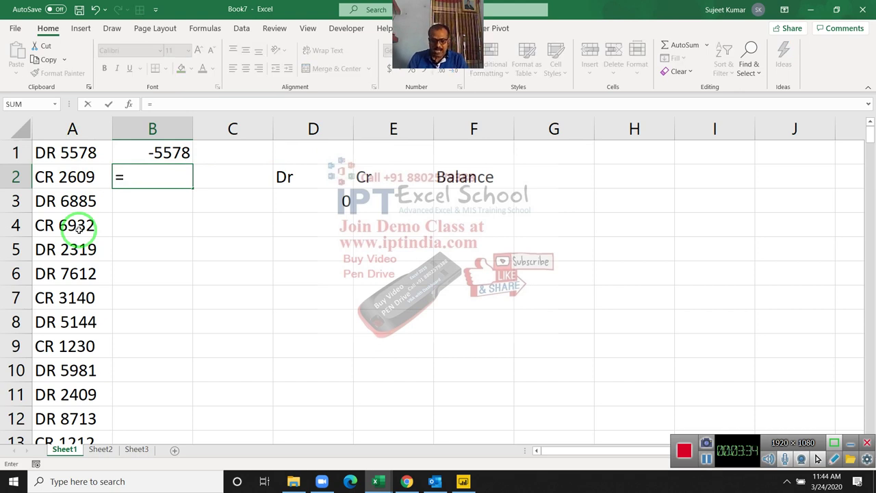
type("r")
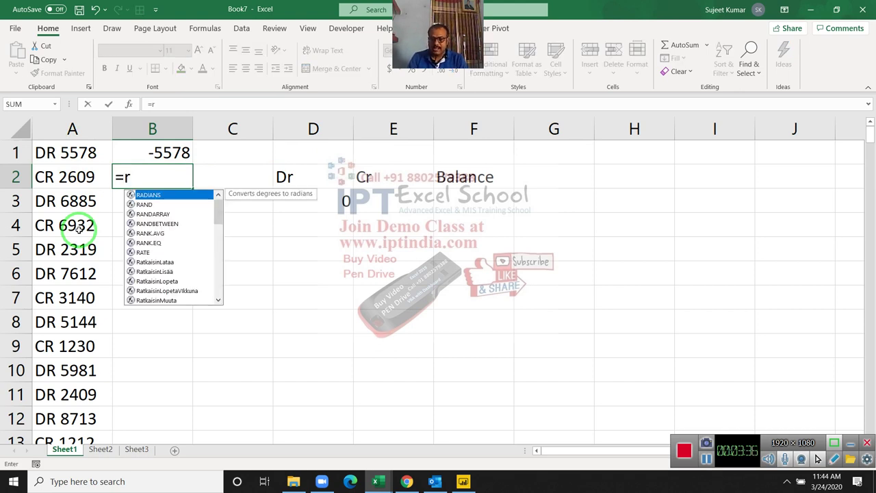
type("ight(")
key("Left")
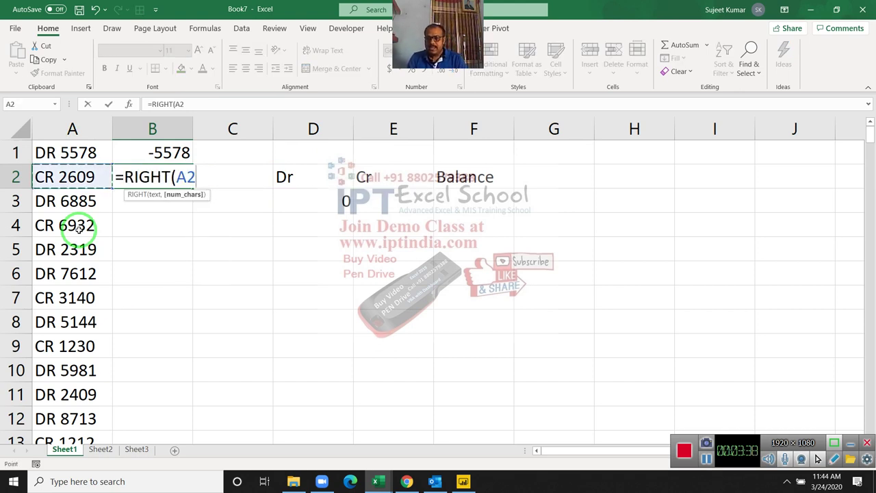
type(",")
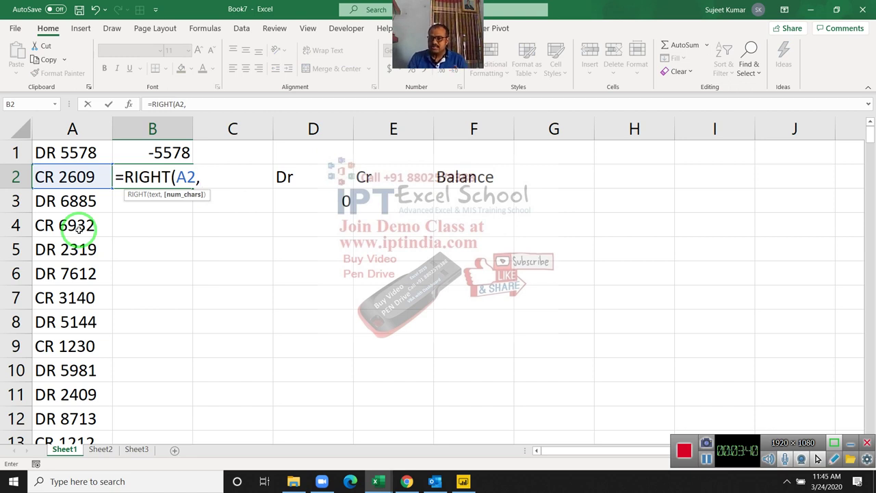
type("4")
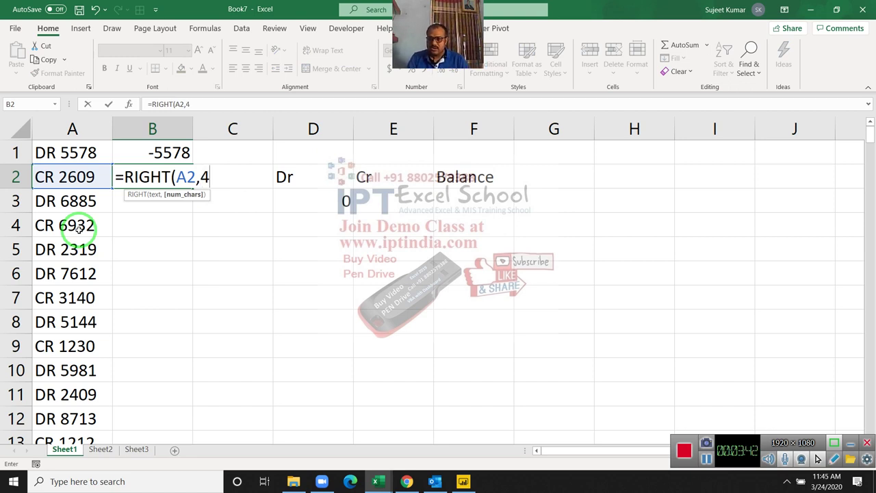
key("Return")
key("Up")
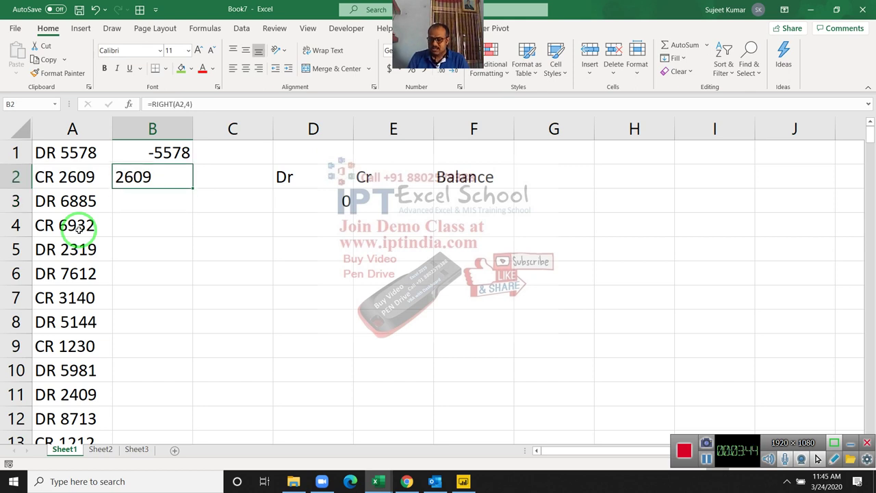
key("Delete")
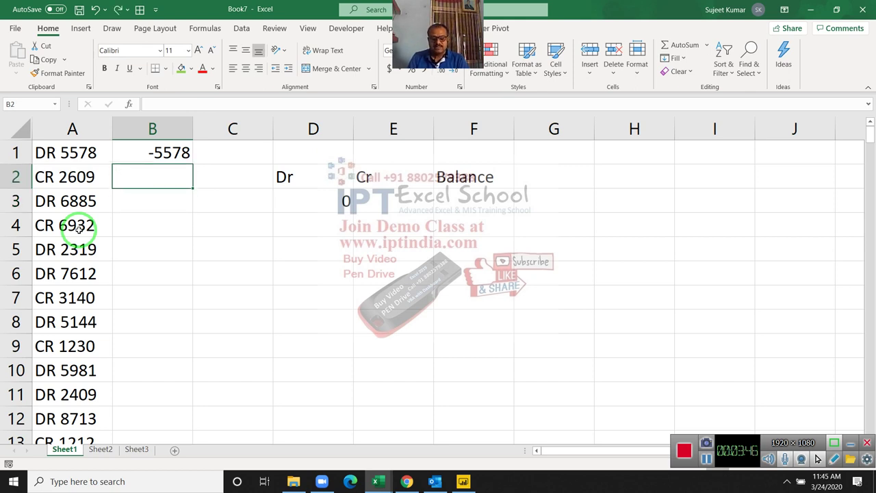
Try =RIGHT(A2,LEN(A2)-2) in B2, then clear B2 again.
type("=ri")
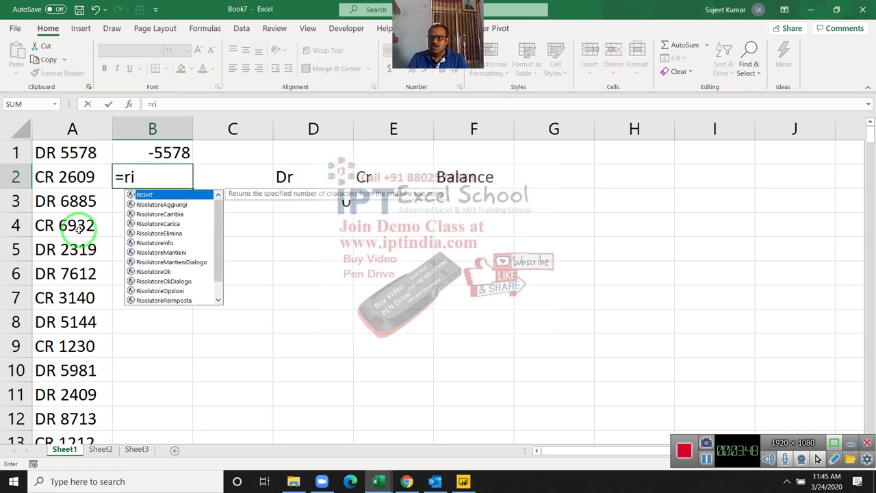
key("Tab")
key("Left")
type(",")
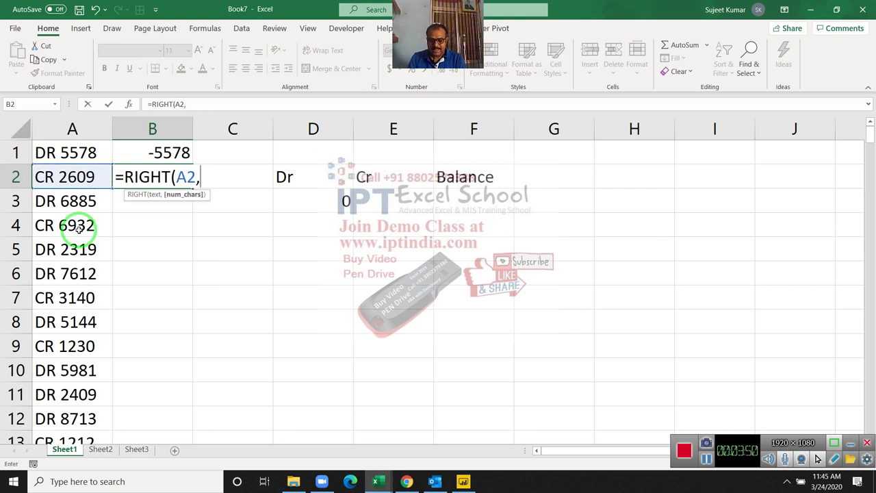
type("len")
key("Tab")
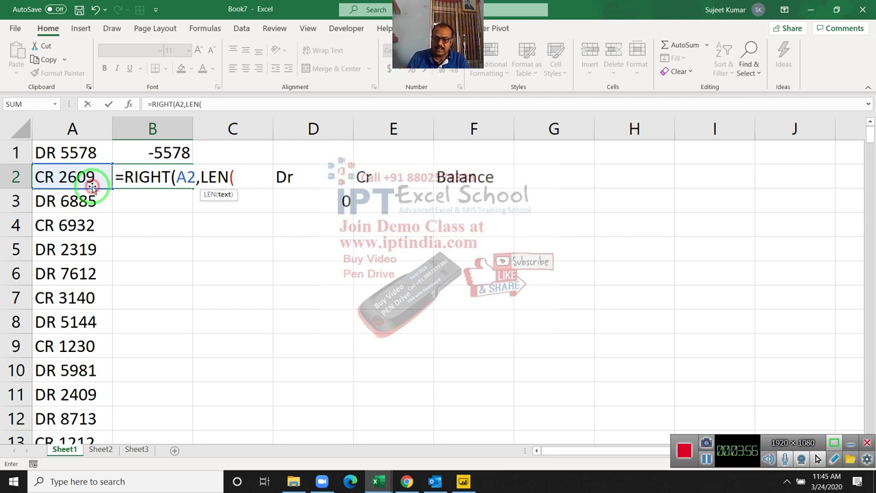
left_click(83, 175)
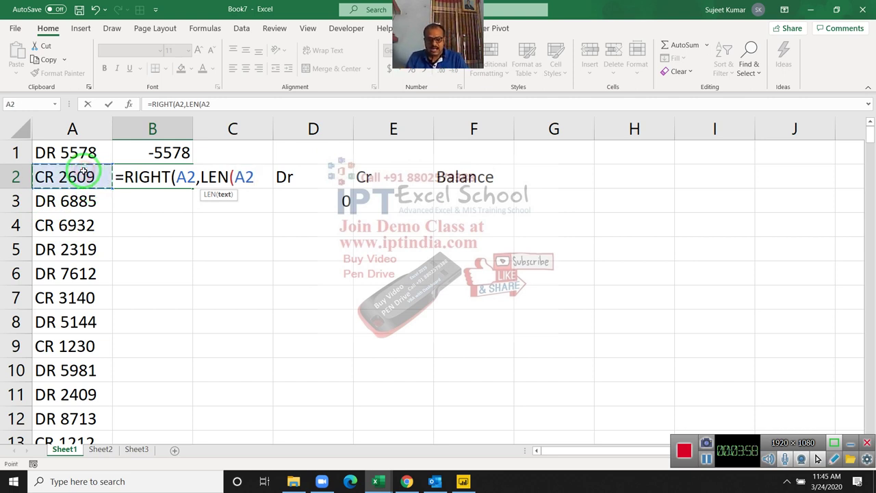
type(")-")
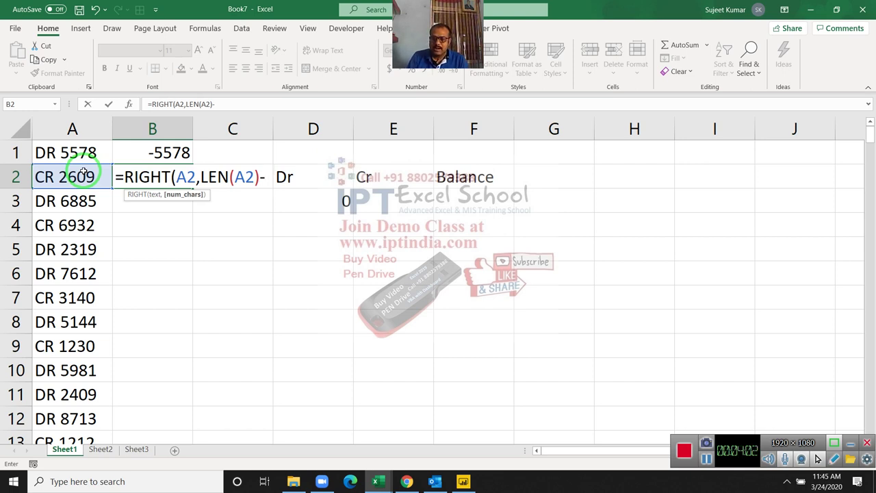
type("2")
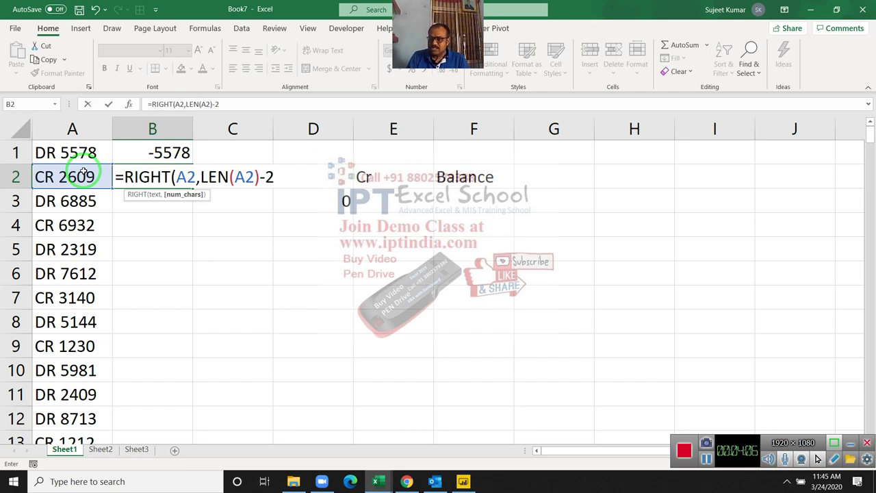
type(")")
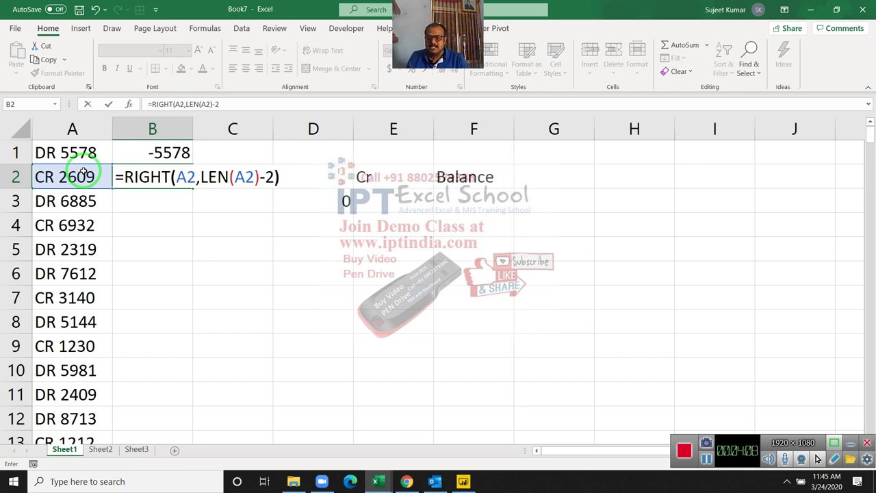
key("Return")
key("Up")
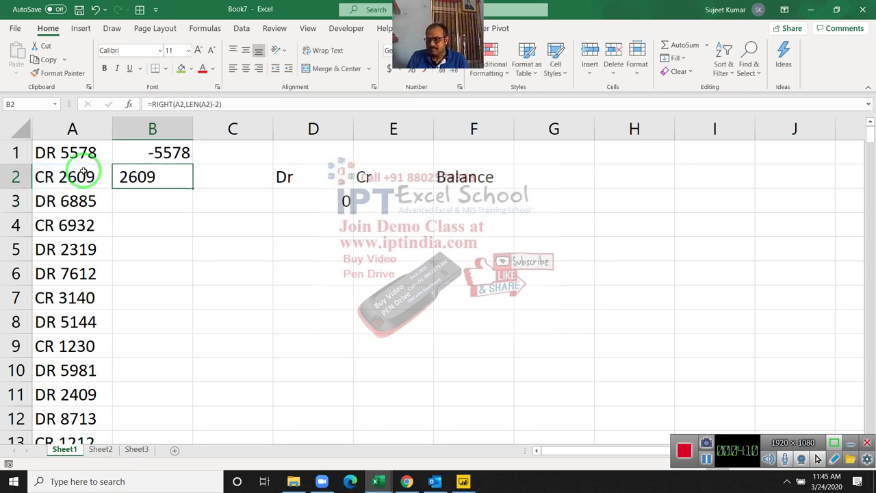
key("Delete")
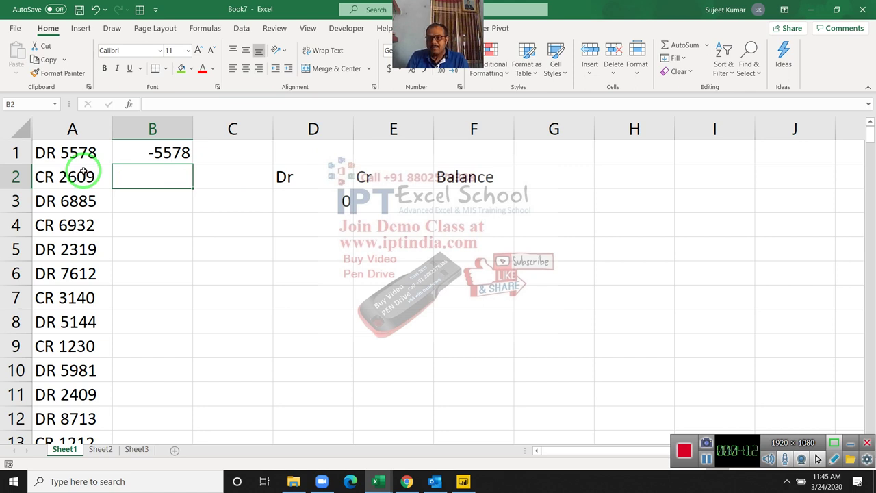
Open B1's formula in-cell and highlight its DR test and -RIGHT(A1,LEN(A1)-2) branch.
key("Up")
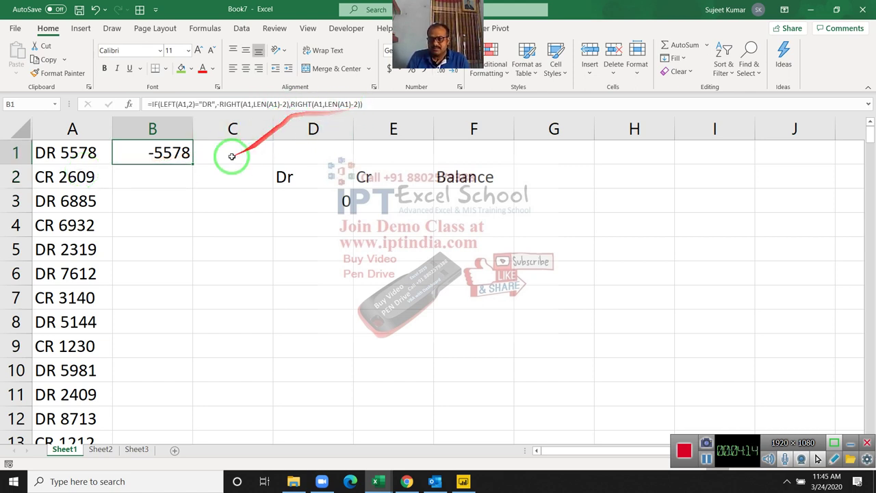
left_click(178, 154)
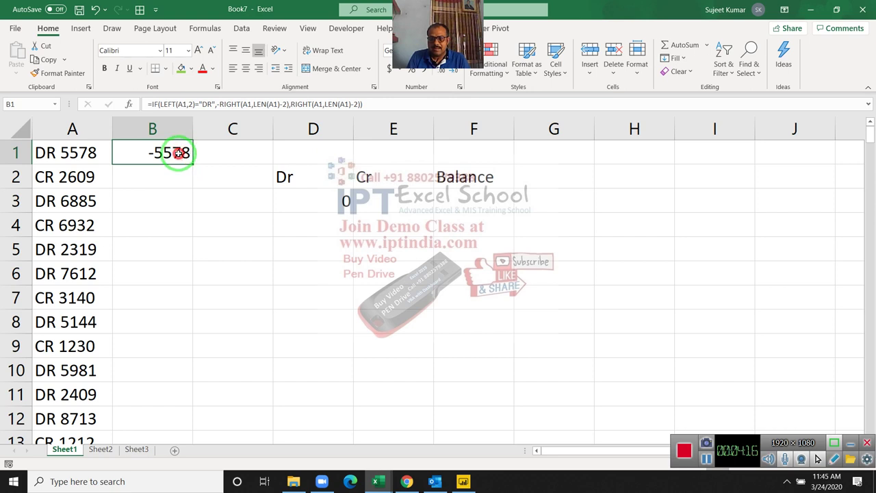
double_click(178, 154)
left_click_drag(271, 154, 593, 167)
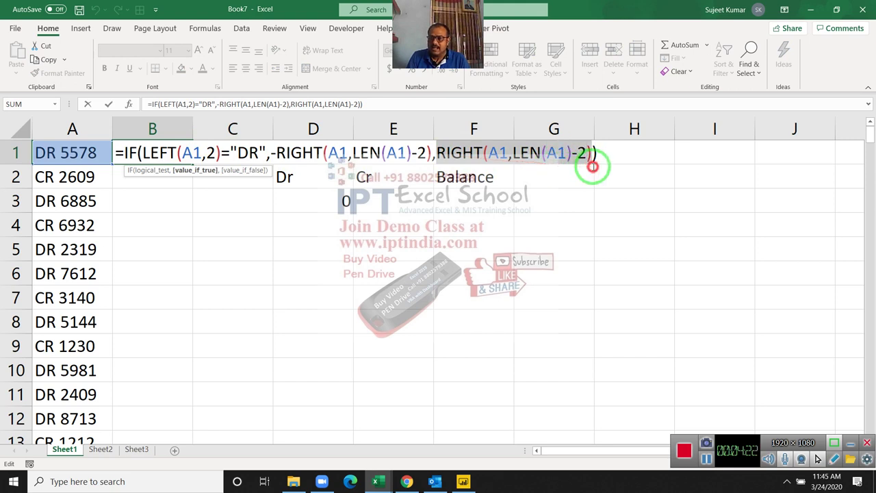
left_click(145, 154)
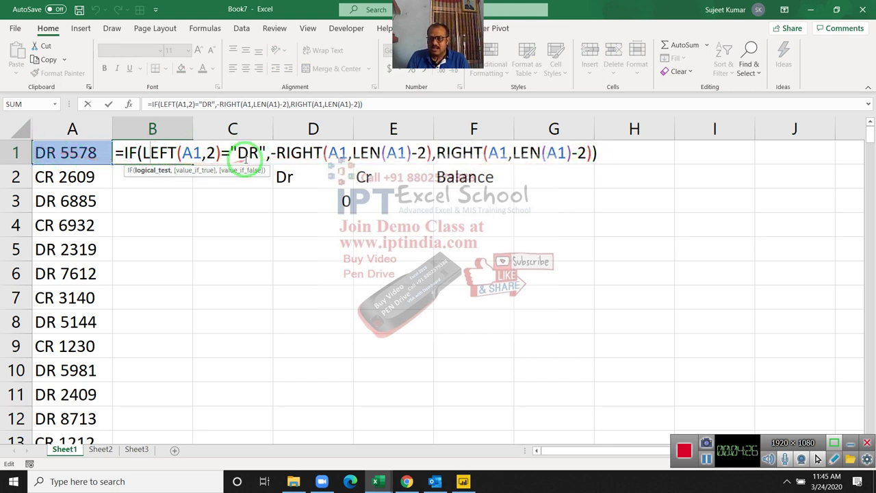
left_click(270, 154)
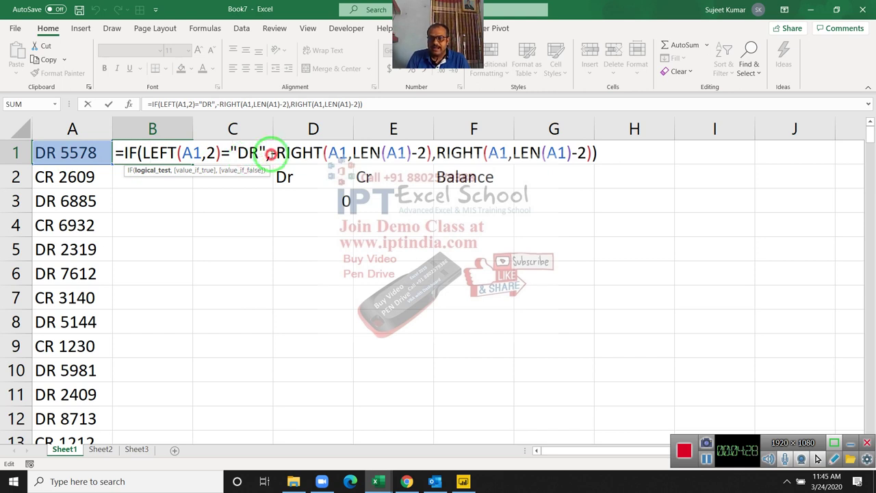
left_click_drag(270, 153, 435, 154)
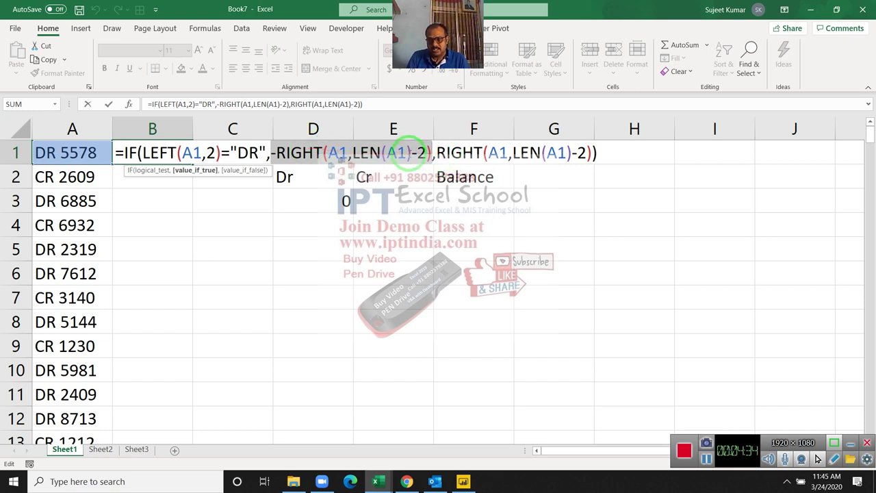
Fill B1's formula down column B and inspect the copies in B3 and B4.
key("Return")
left_click(177, 149)
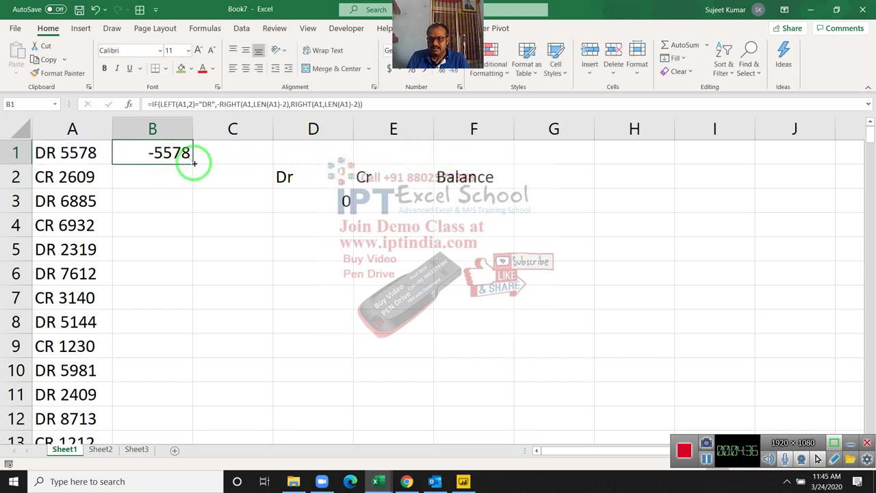
double_click(193, 163)
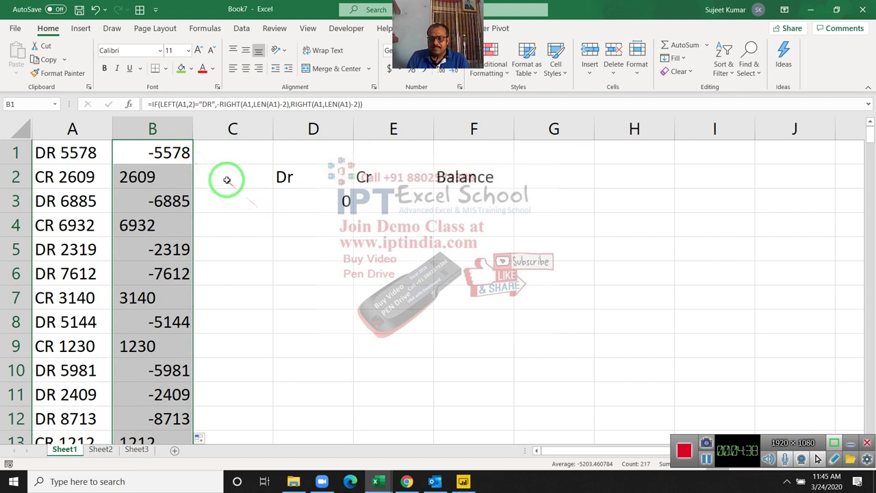
left_click(179, 154)
left_click(130, 207)
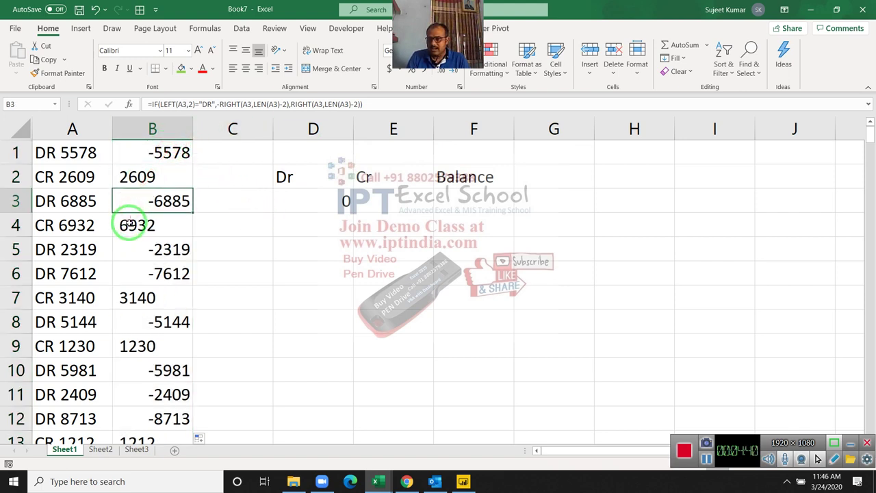
left_click(130, 224)
left_click(128, 150)
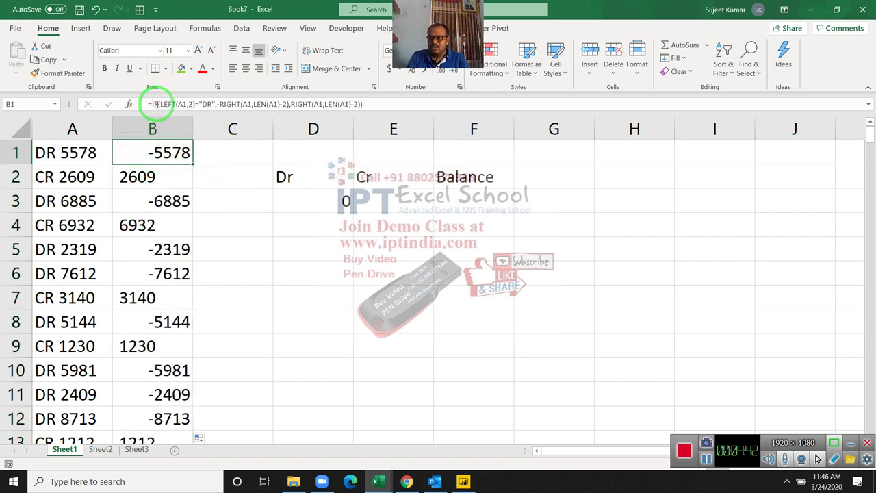
Append +0 to B1's formula and refill it down column B.
left_click(376, 102)
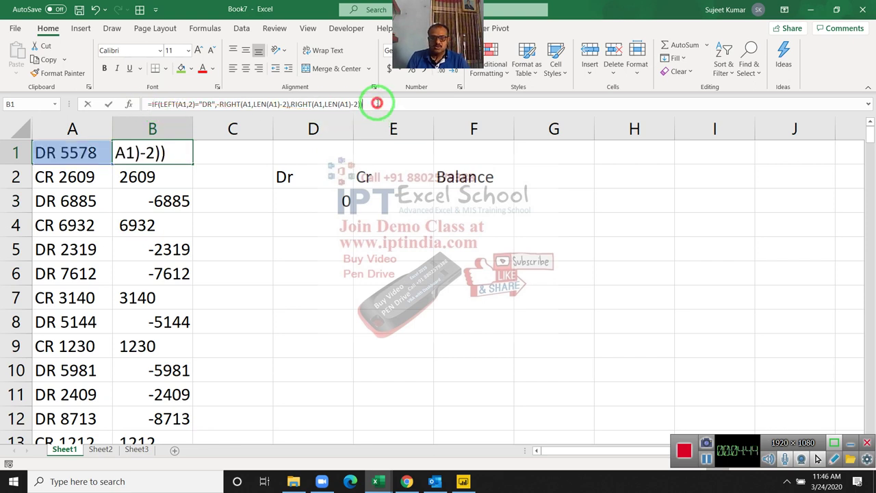
type("+0")
key("Return")
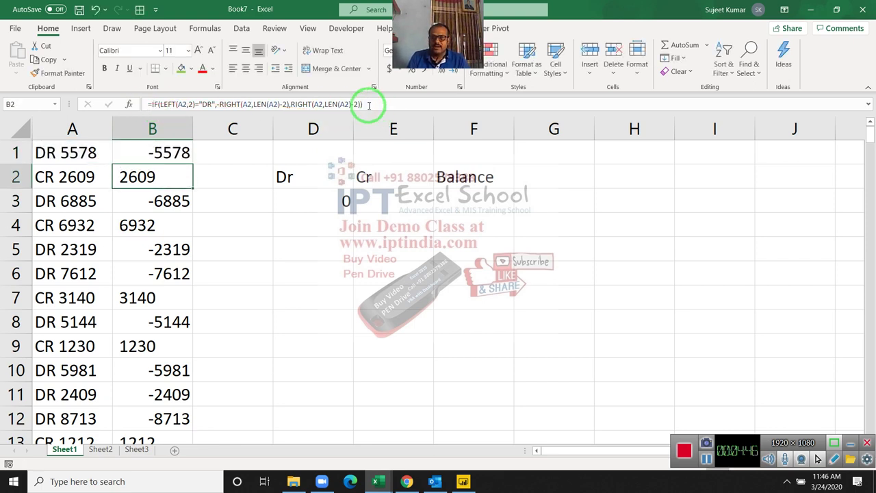
left_click(172, 152)
double_click(192, 164)
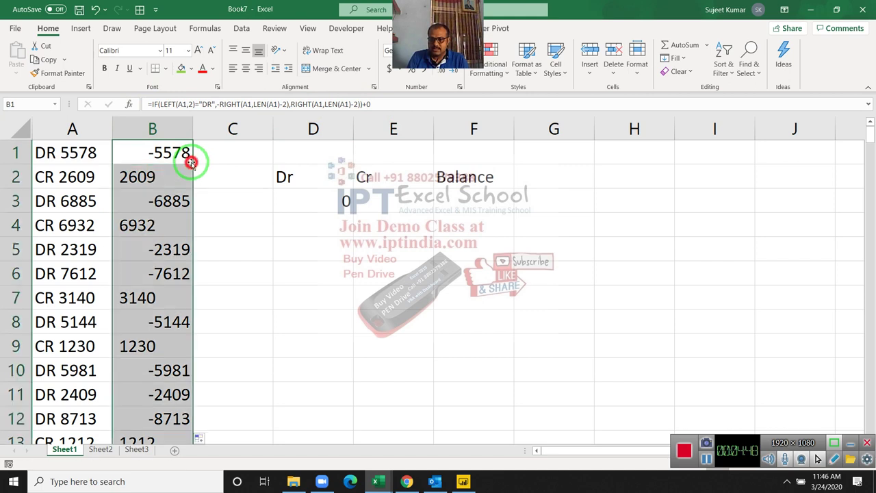
left_click(284, 221)
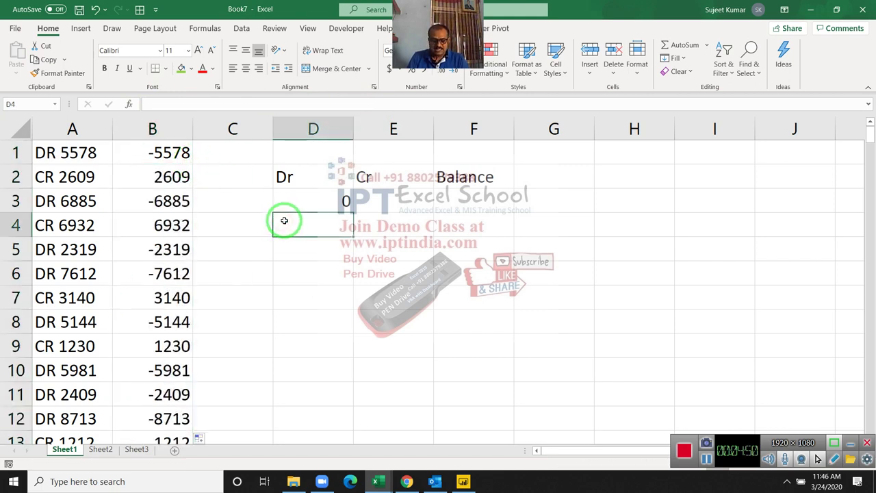
Enter =SUM(B:B) in D4 as a check total of column B.
type("=s")
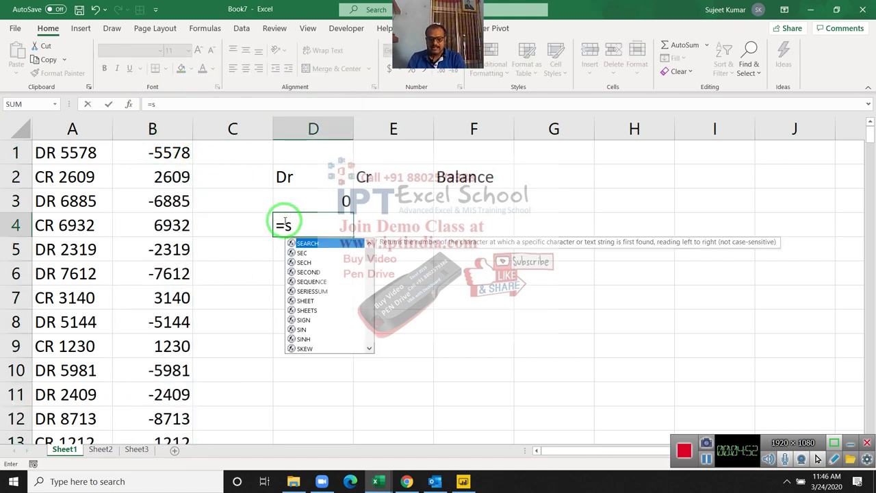
type("um(")
key("Left")
key("Left")
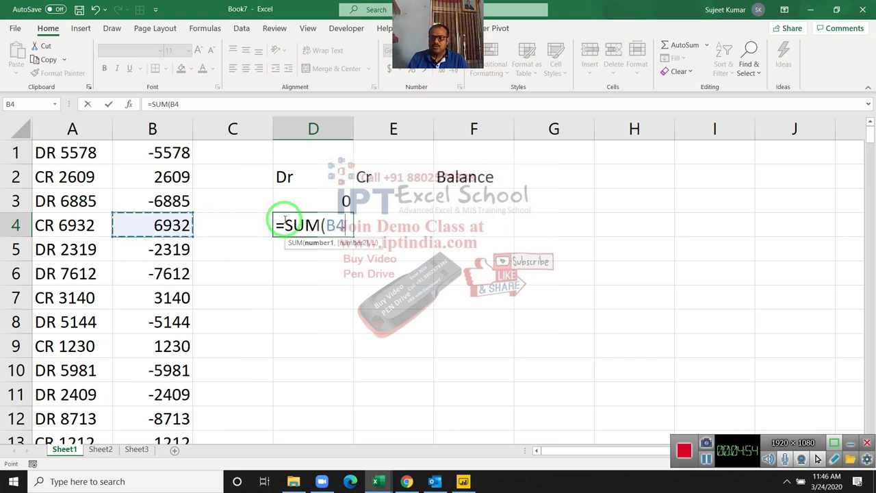
key("ctrl+space")
key("Return")
Put the Dr total =SUMIF(B:B,"<0") in D3, giving -530753.
left_click(284, 219)
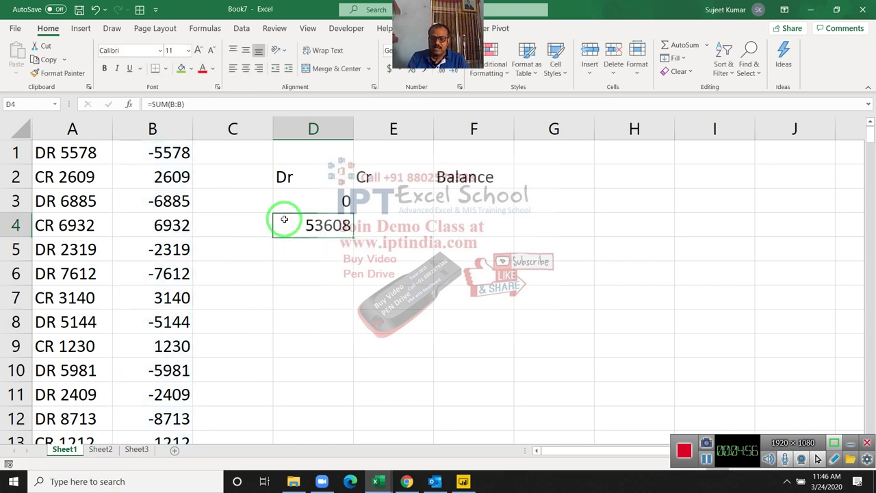
key("Up")
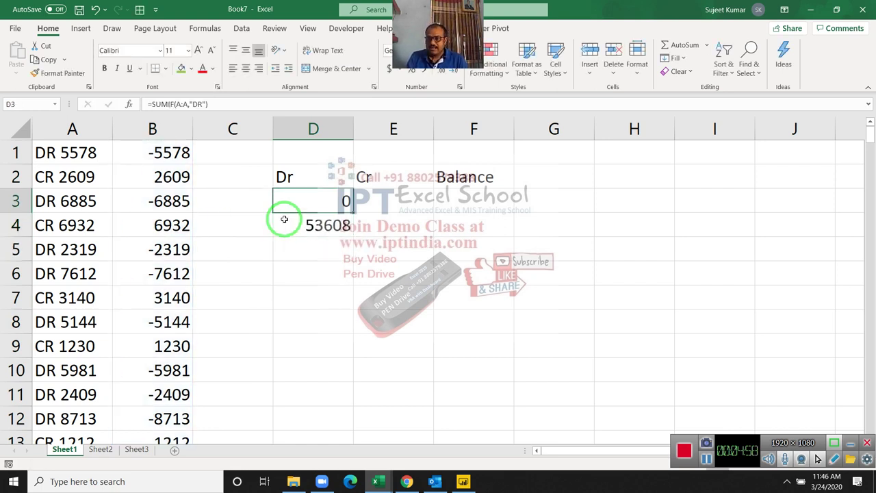
type("=s")
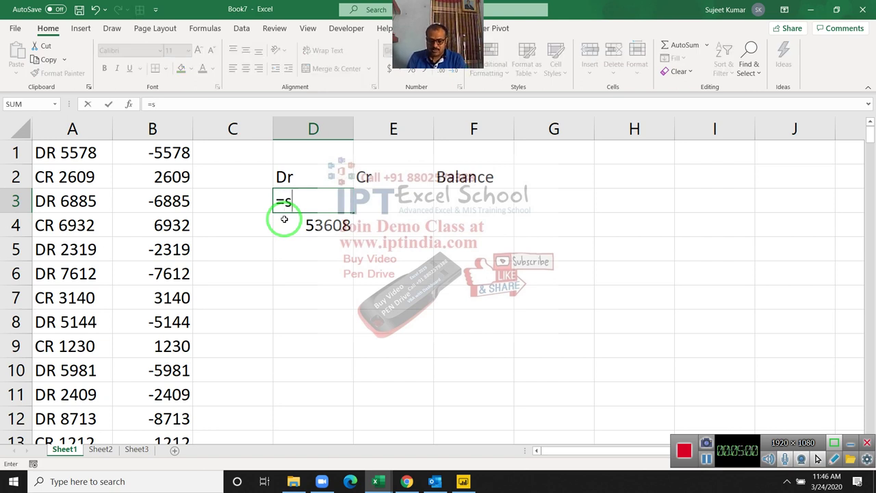
type("um")
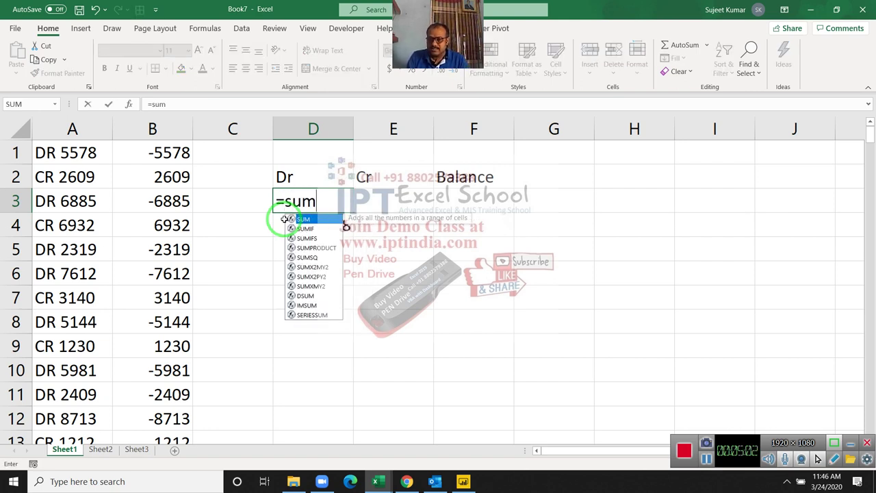
key("Down")
key("Tab")
key("Left")
key("Left")
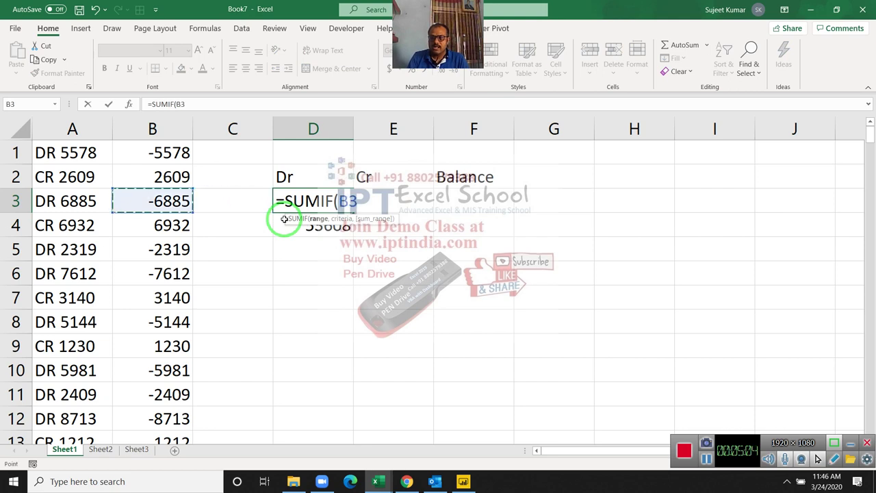
key("ctrl+space")
type(",")
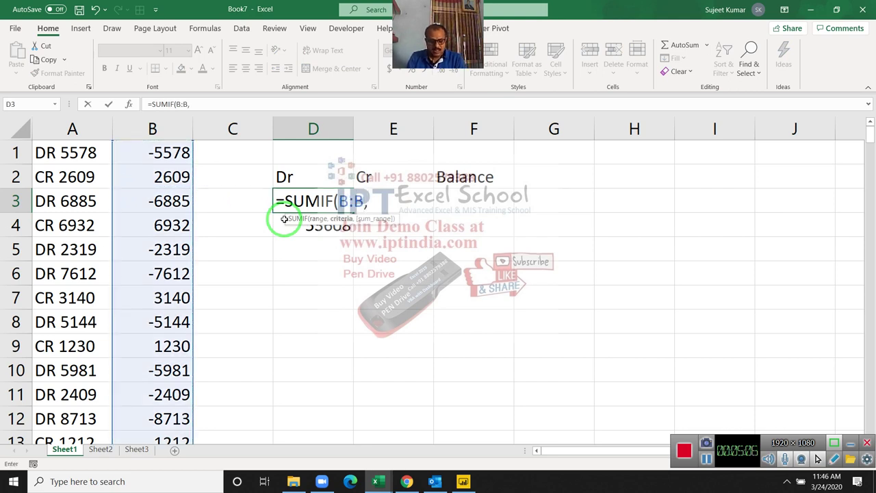
type("\"<")
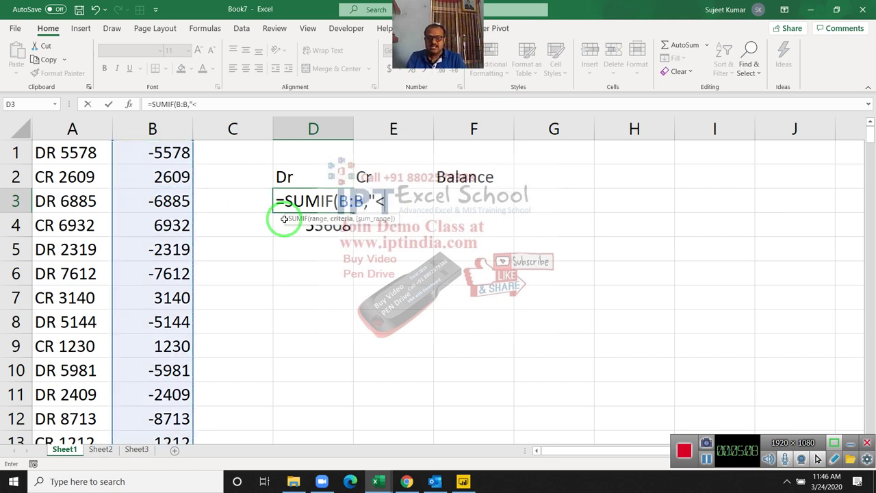
type("0")
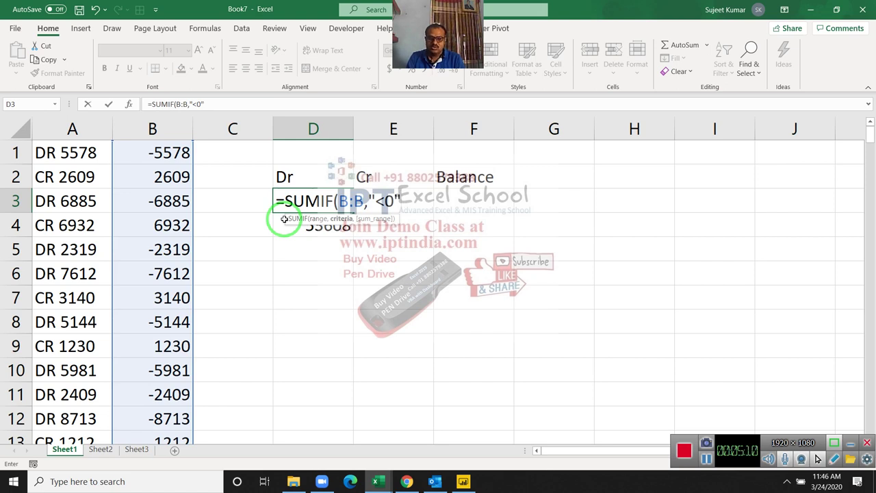
key("Return")
Enter =SUMIF(B:B,">0") in E3 so the Cr total reads 584361.
key("Up")
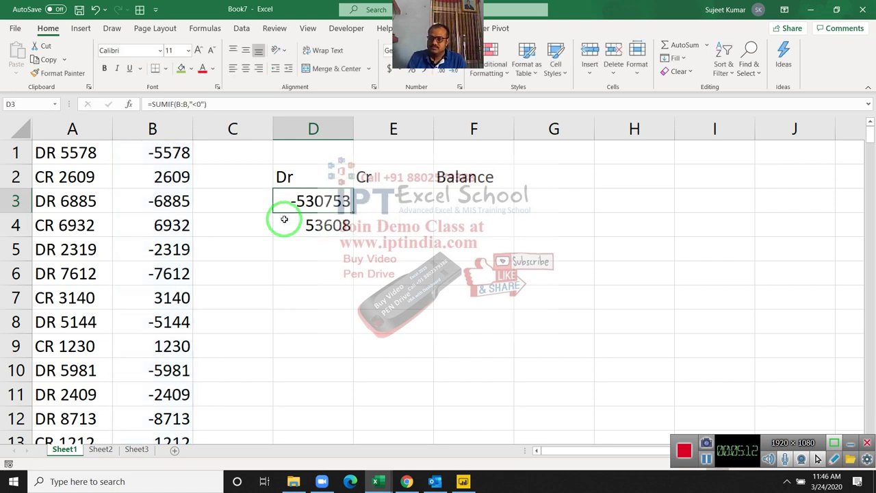
key("Right")
type("=s")
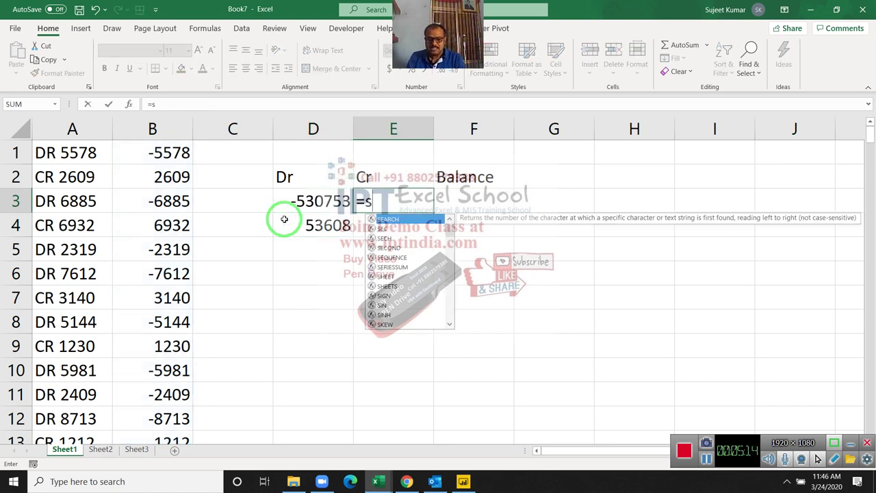
type("um")
key("Tab")
key("BackSpace")
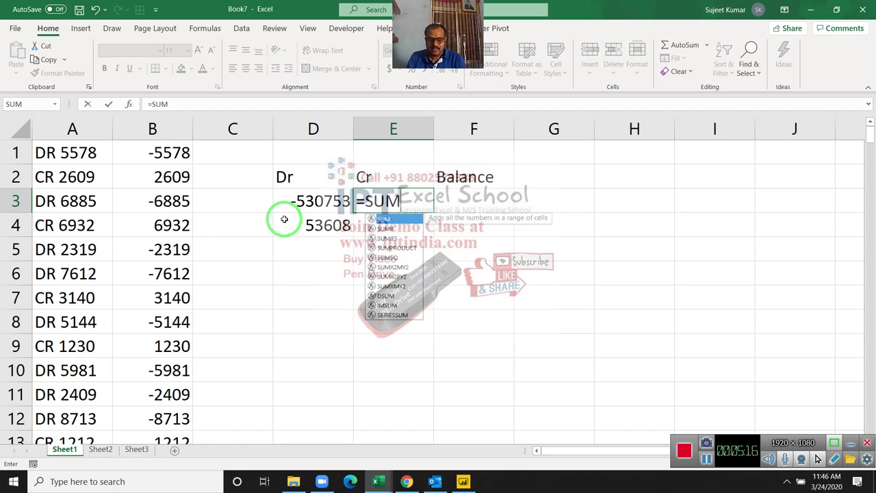
type("i")
key("Tab")
key("Left")
key("Left")
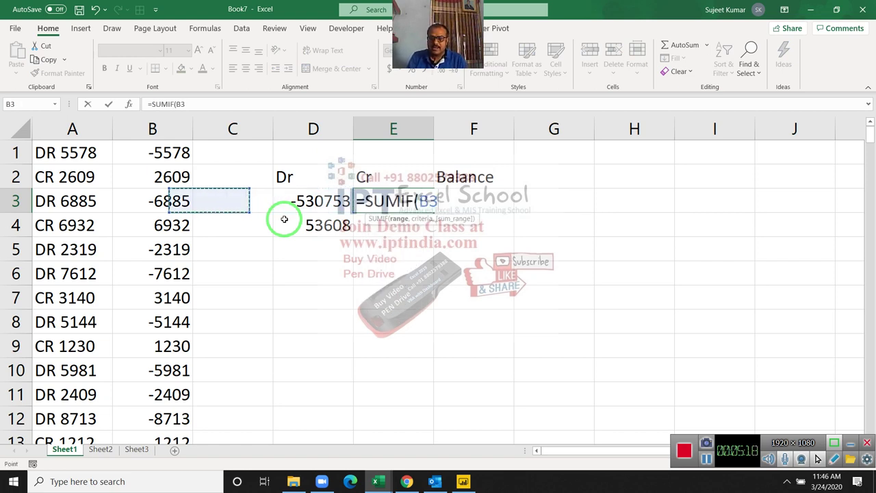
key("Left")
key("ctrl+space")
type(",")
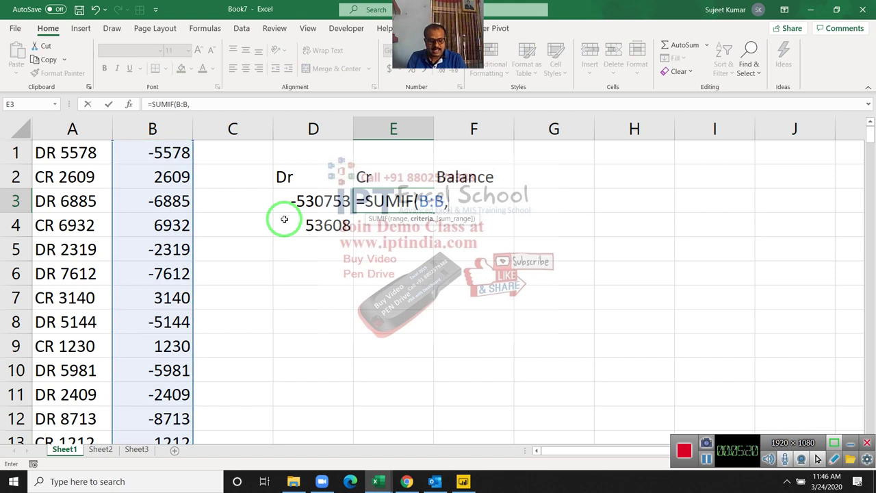
type("\".0")
key("BackSpace")
key("BackSpace")
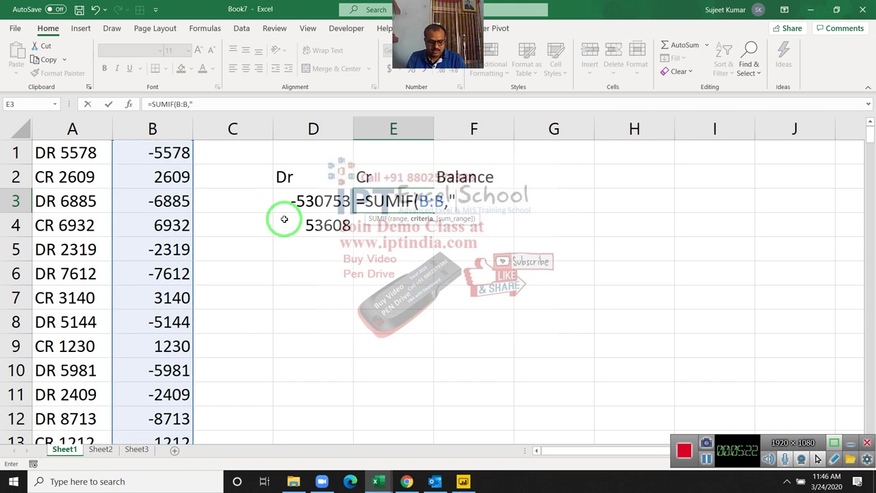
type(">0\"")
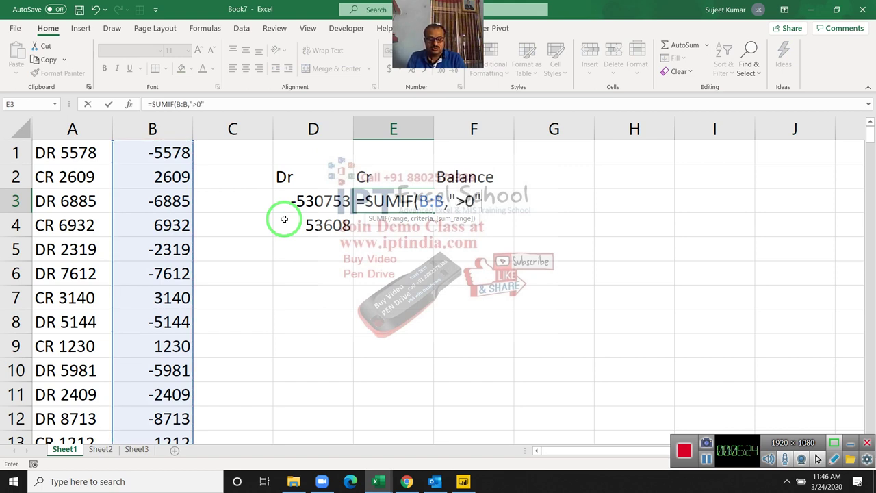
type(")")
key("ctrl+Return")
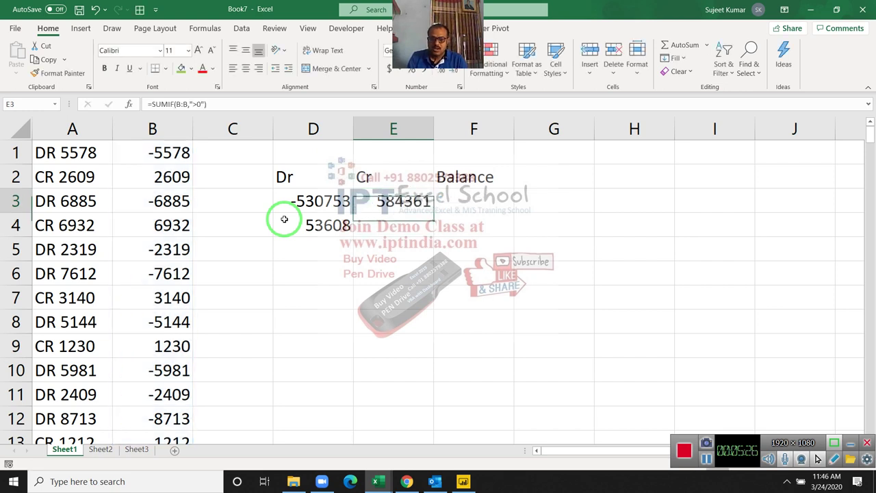
key("Right")
Enter a first Balance formula =E3-D3 in F3, cancelling a stray entry in F4.
type("=")
key("Left")
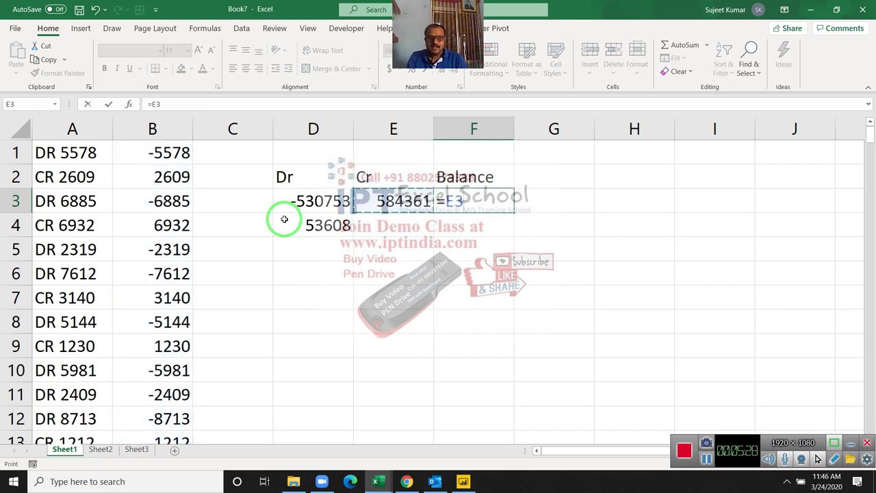
type("-")
key("Left")
key("Left")
key("Return")
type("]")
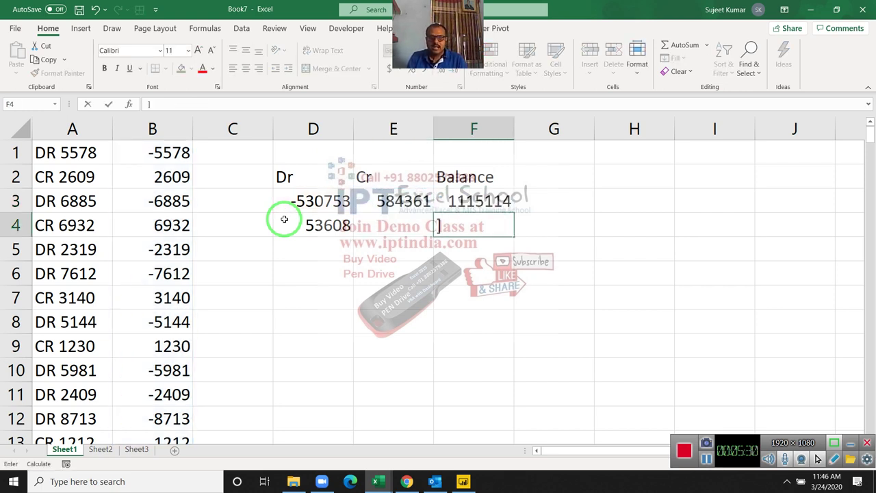
key("Escape")
key("Up")
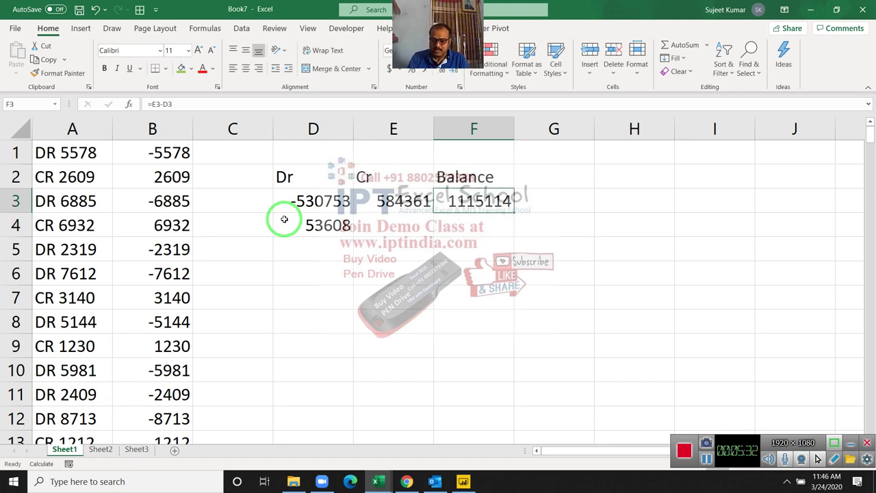
Review the F3 Balance formula against the column B check total in D4.
key("F2")
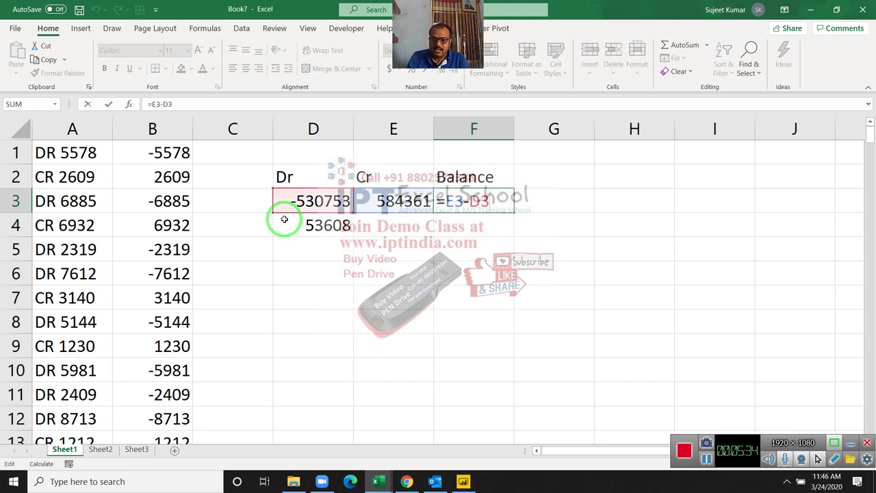
key("Escape")
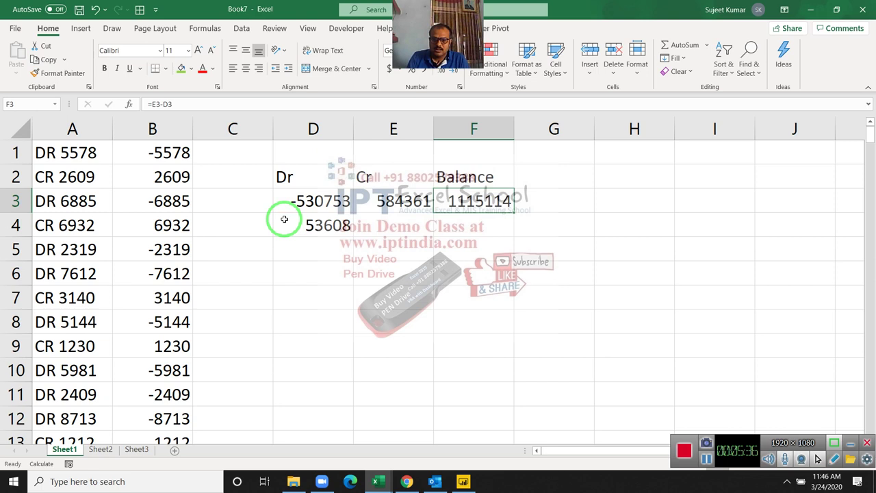
key("Down")
key("Left")
key("Left")
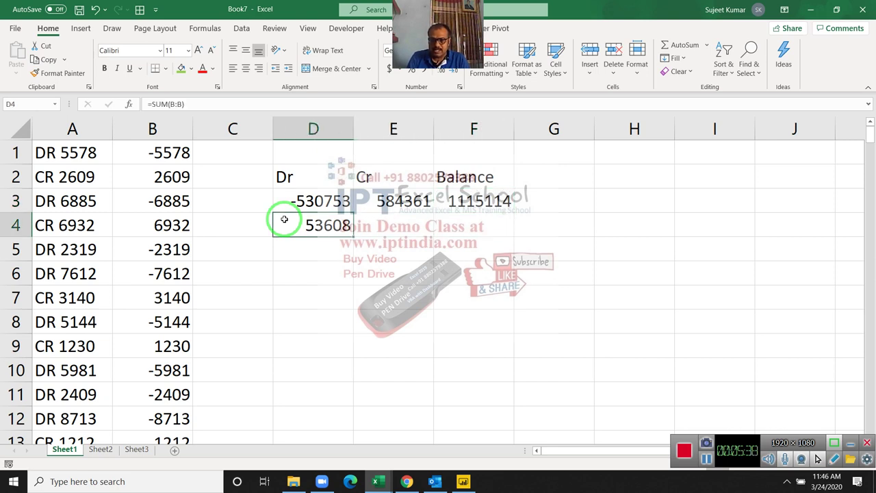
key("Right")
key("Right")
key("Up")
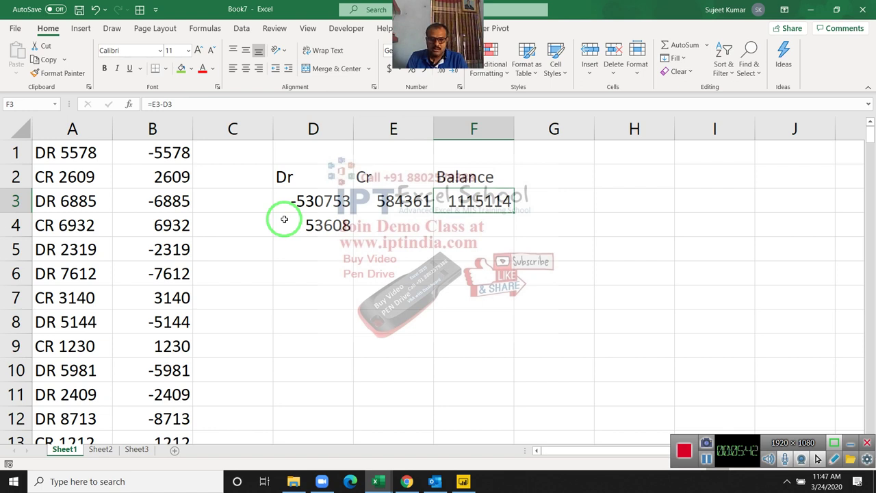
Change the Balance to =E3+D3, giving 53608 to match the D4 total.
type("=")
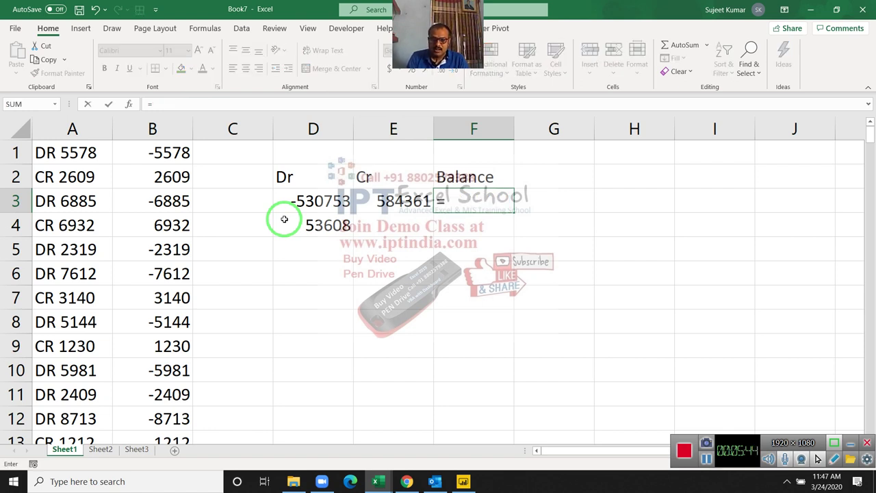
key("Left")
type("+")
key("Left")
key("Left")
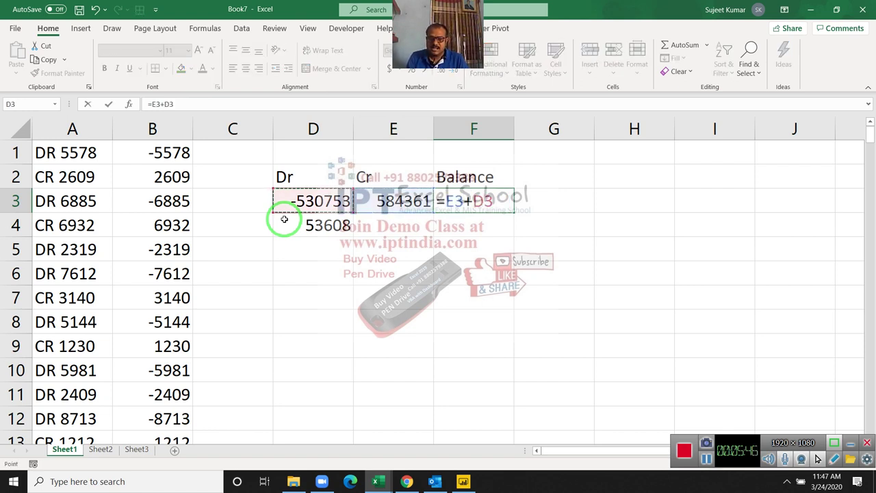
key("Return")
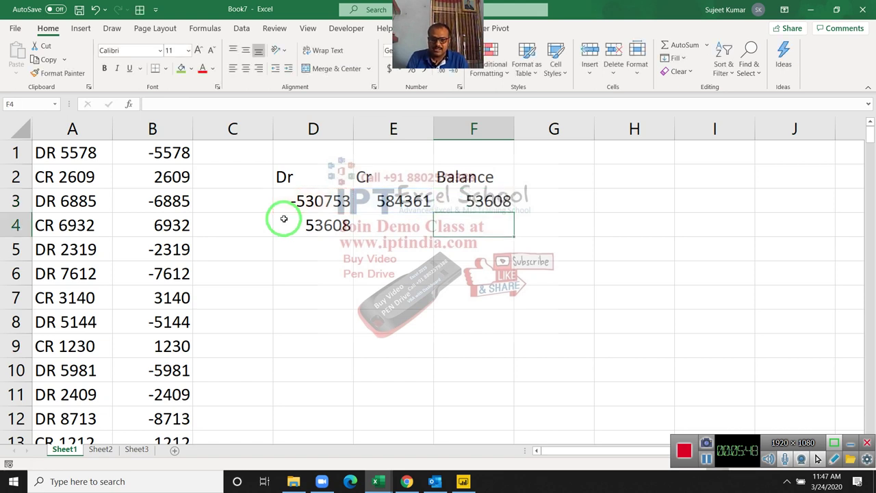
key("Up")
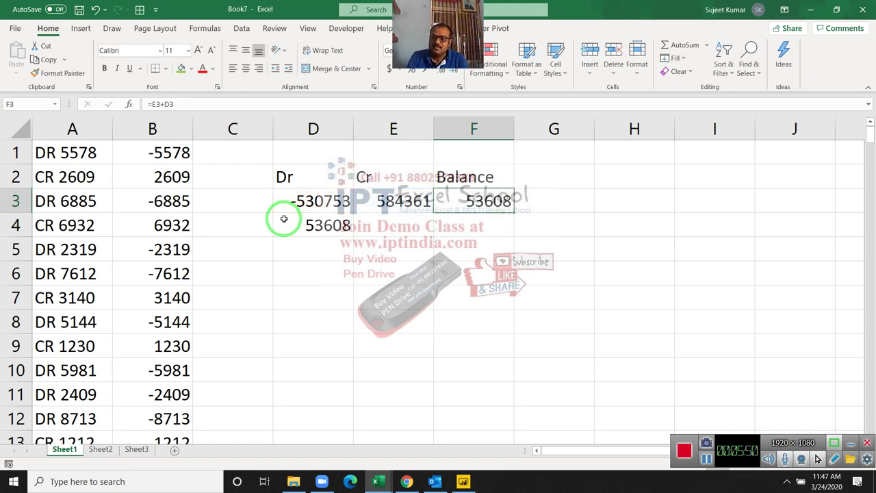
key("Left")
key("Left")
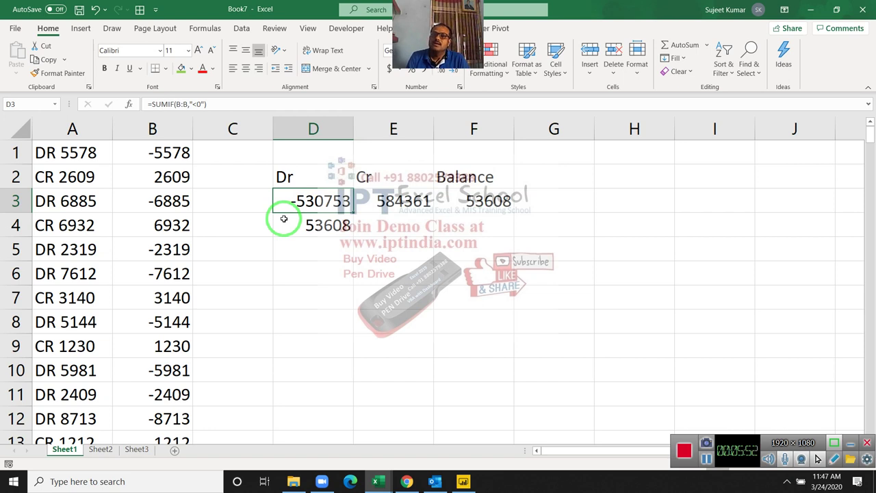
key("Right")
key("Right")
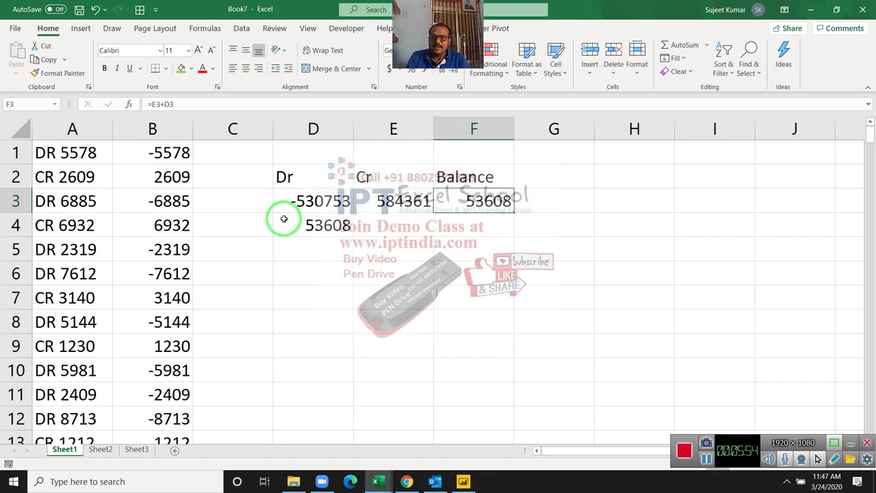
key("Left")
key("Left")
key("Down")
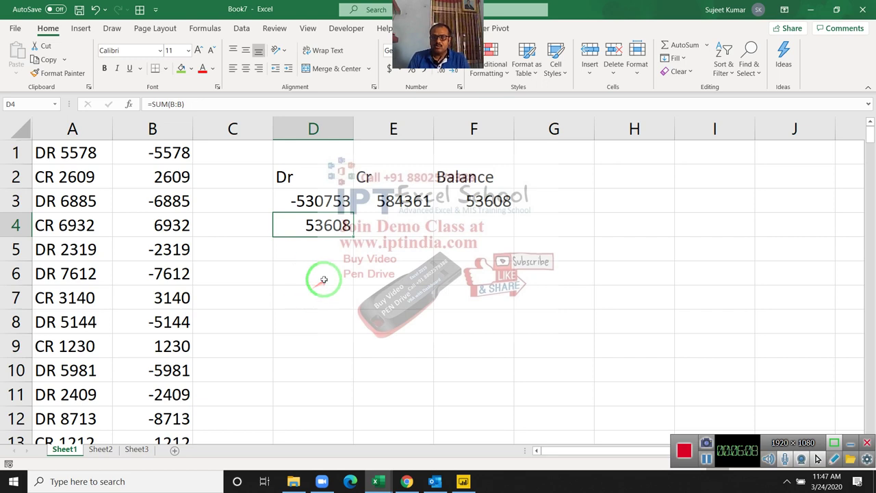
Hide the Book7 workbook with Win+D to show the desktop wallpaper and icons.
key("super+d")
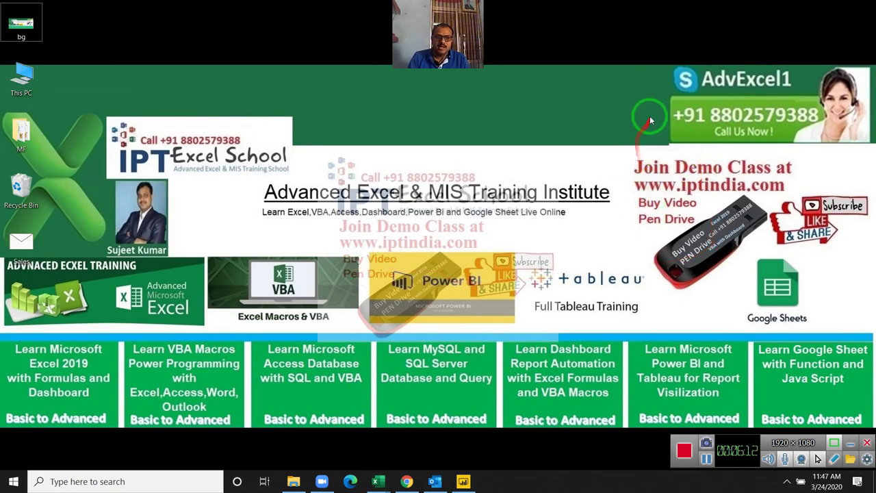
left_click_drag(650, 104, 829, 125)
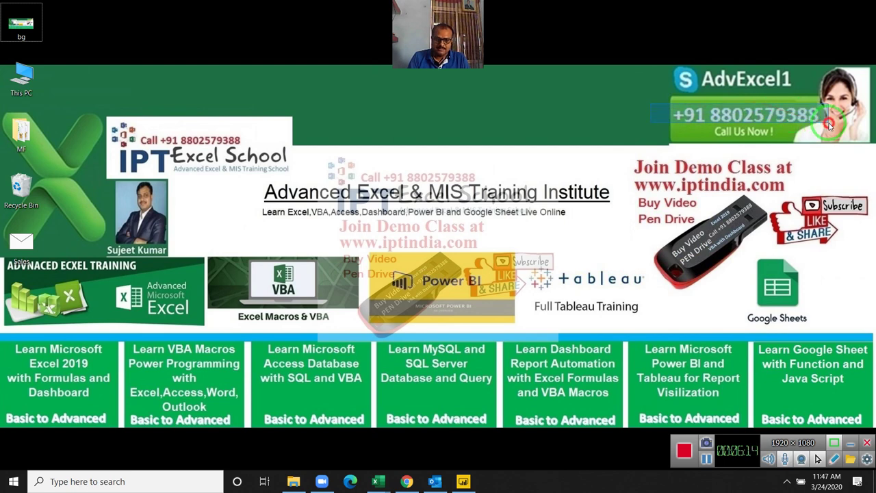
left_click(686, 449)
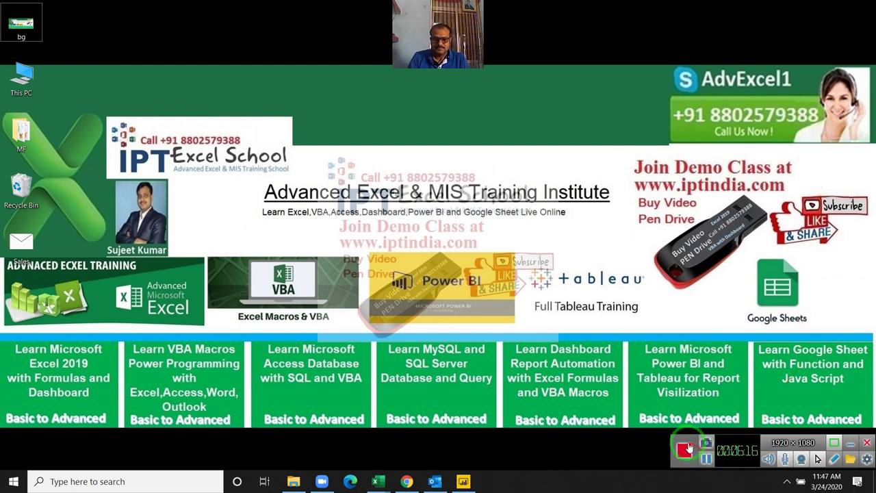